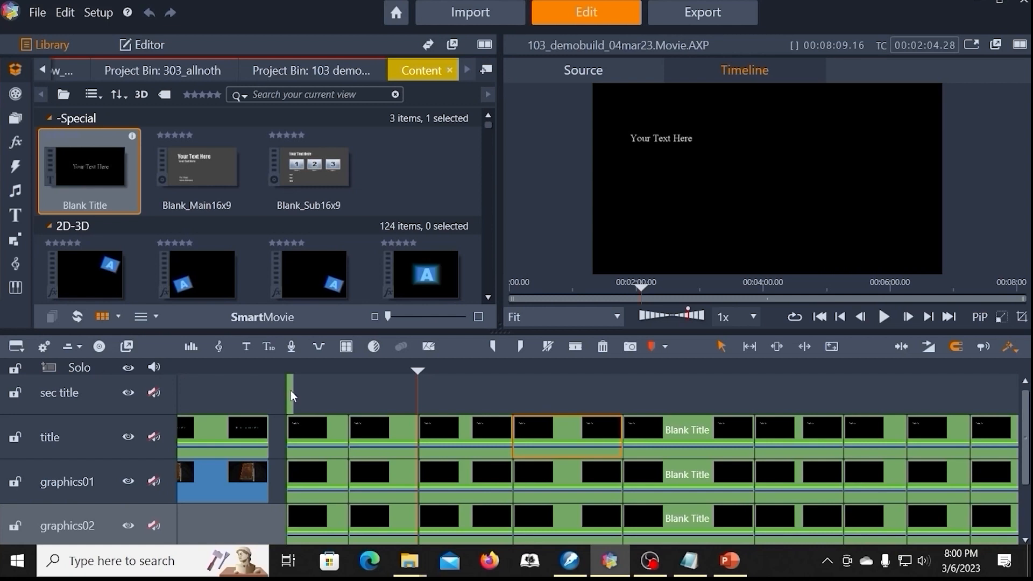
# Step: Open the short title clip on the sec title track for editing, review its text, and close the title editor
pyautogui.rightClick(433, 300)
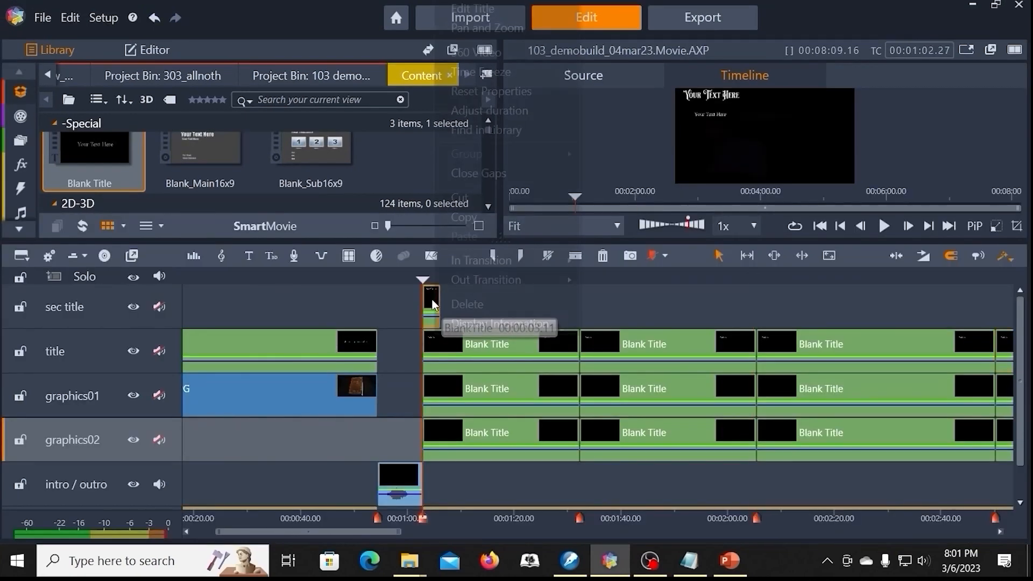
pyautogui.click(477, 8)
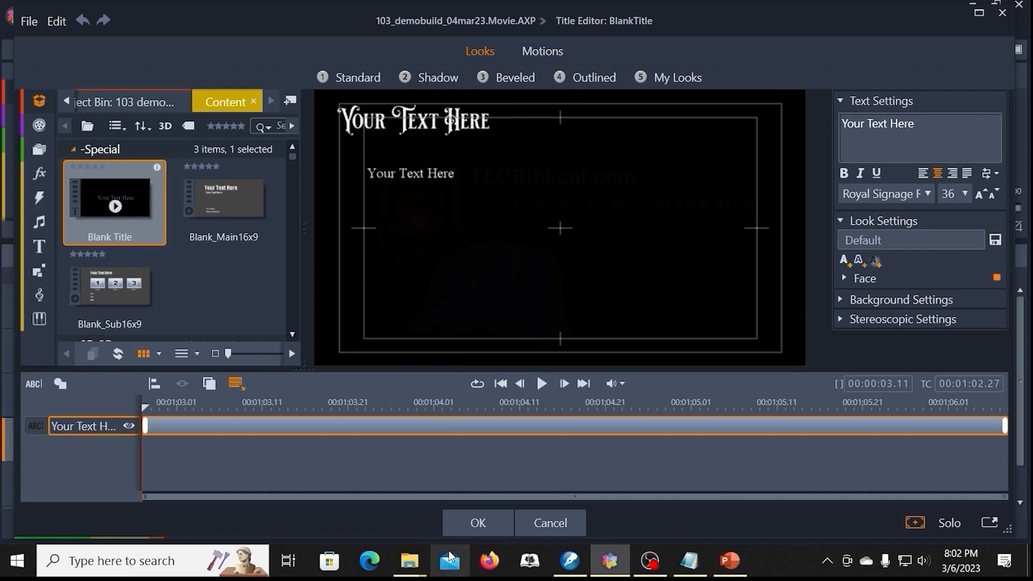
pyautogui.click(478, 525)
# Step: Copy the short clip on the sec title track and paste it on the same track at the 00:02:50.10 marker
pyautogui.click(98, 314)
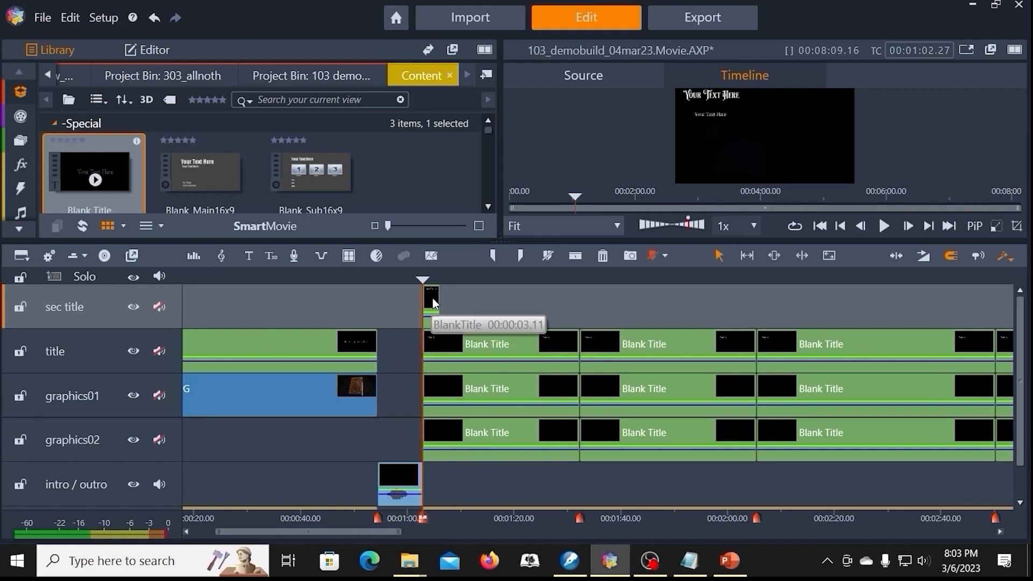
pyautogui.rightClick(433, 299)
pyautogui.click(452, 217)
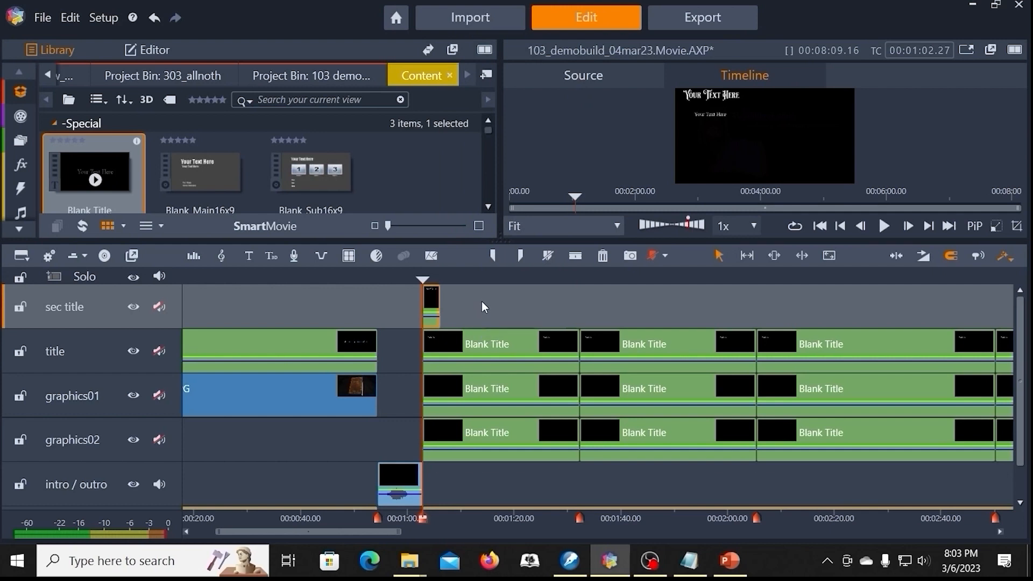
pyautogui.press('.')
pyautogui.press('.')
pyautogui.press('.')
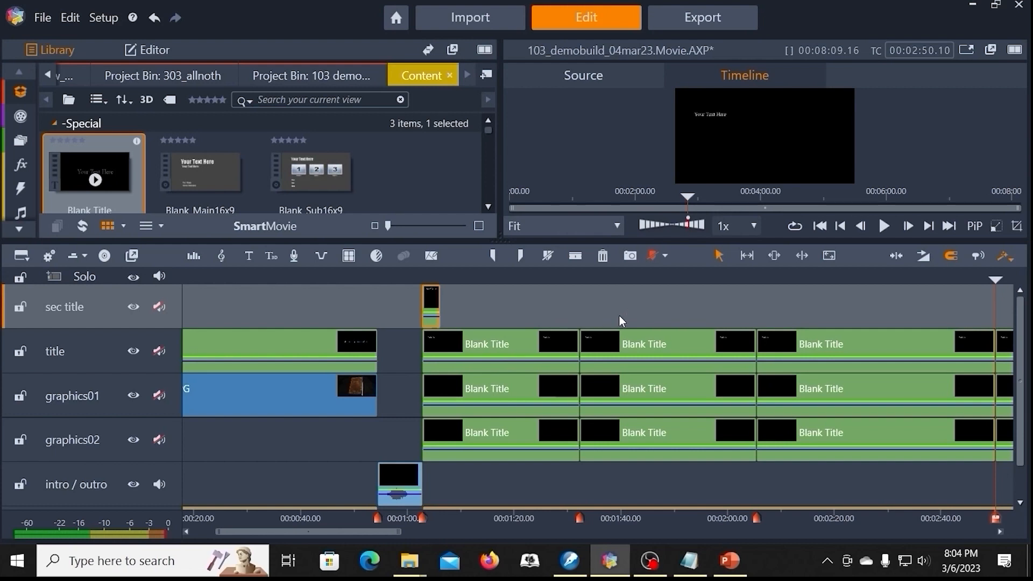
pyautogui.hotkey('ctrl', 'pageup')
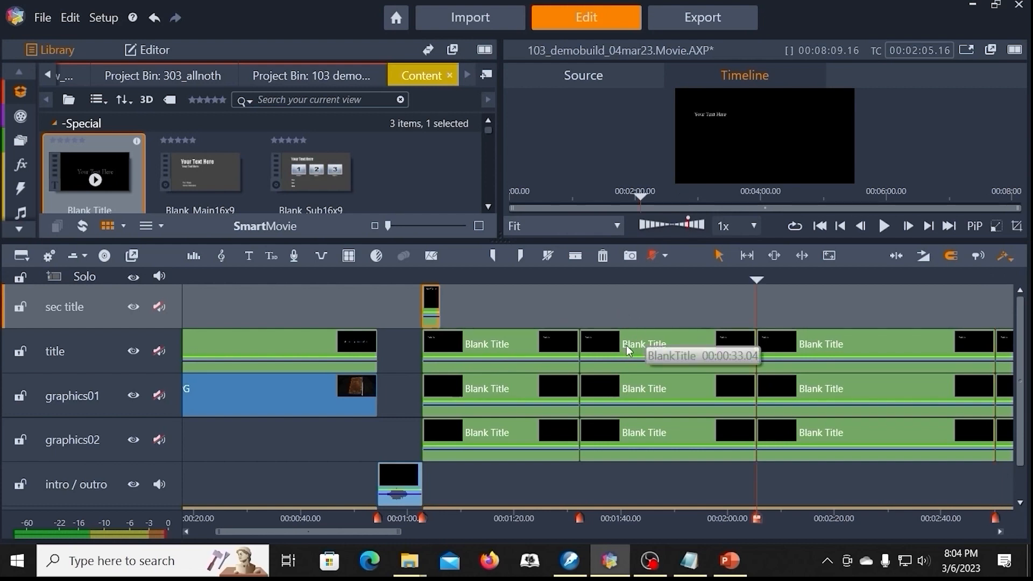
pyautogui.hotkey('ctrl', 'pagedown')
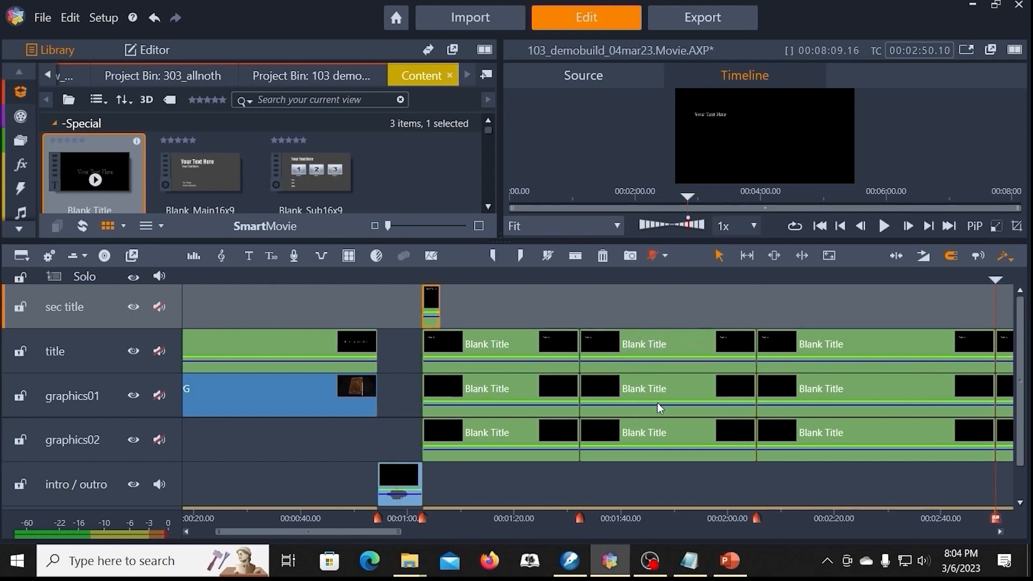
pyautogui.moveTo(339, 532); pyautogui.dragTo(447, 532)
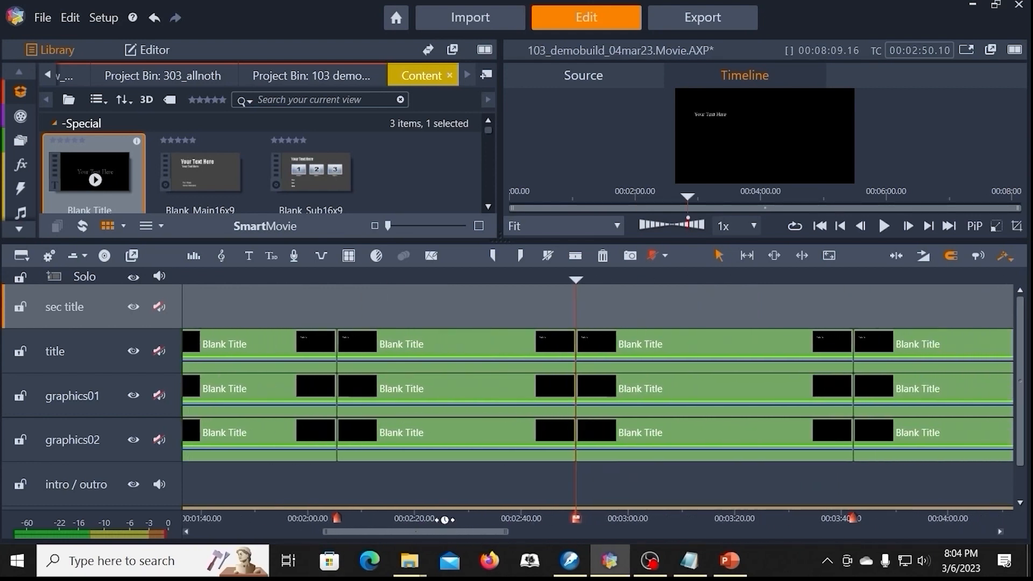
pyautogui.rightClick(610, 308)
pyautogui.click(628, 318)
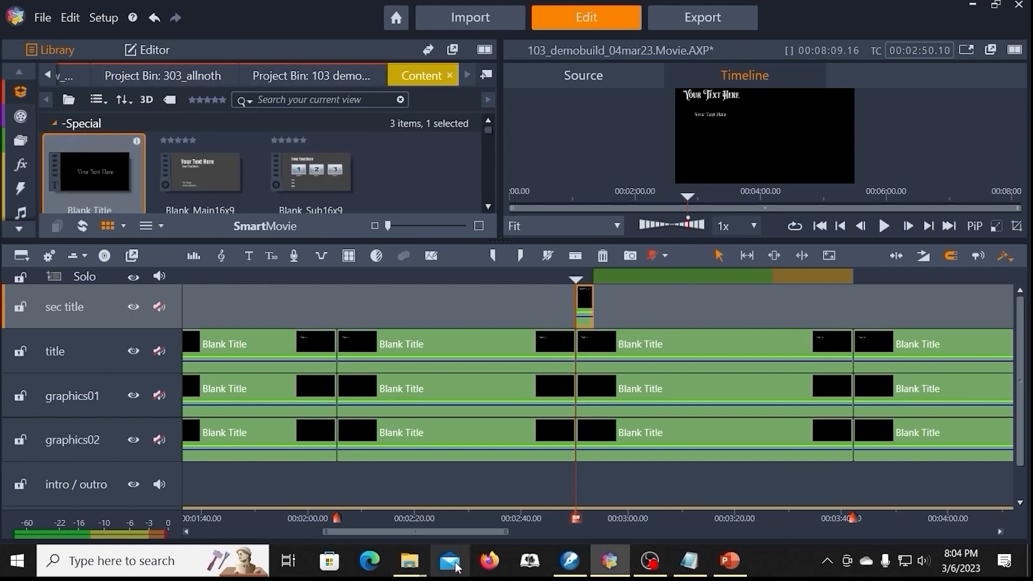
pyautogui.moveTo(461, 532); pyautogui.dragTo(367, 532)
pyautogui.click(422, 341)
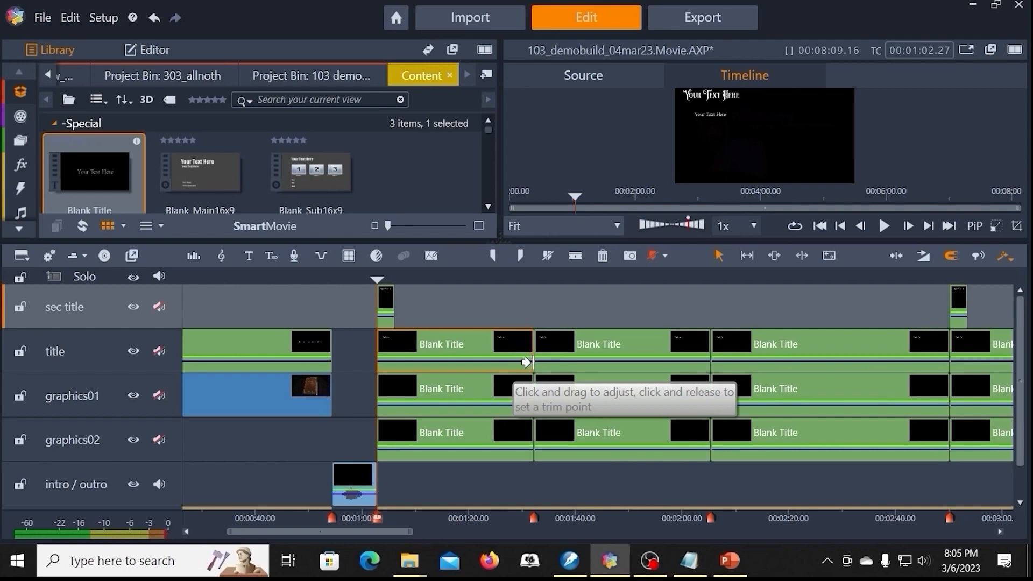
# Step: Switch to PowerPoint and paste the five copied points into the text placeholder on slide 2
pyautogui.click(729, 562)
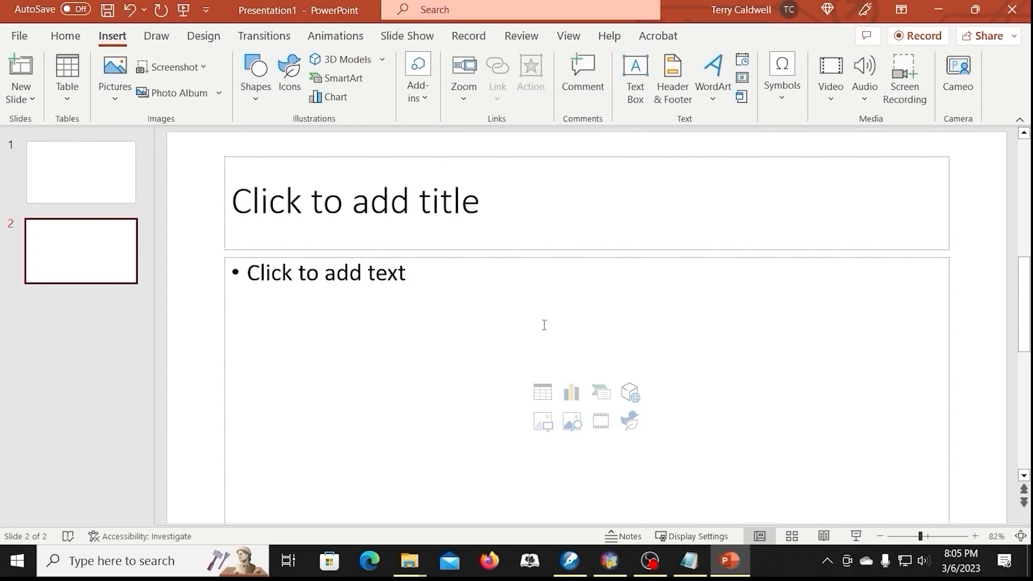
pyautogui.click(251, 273)
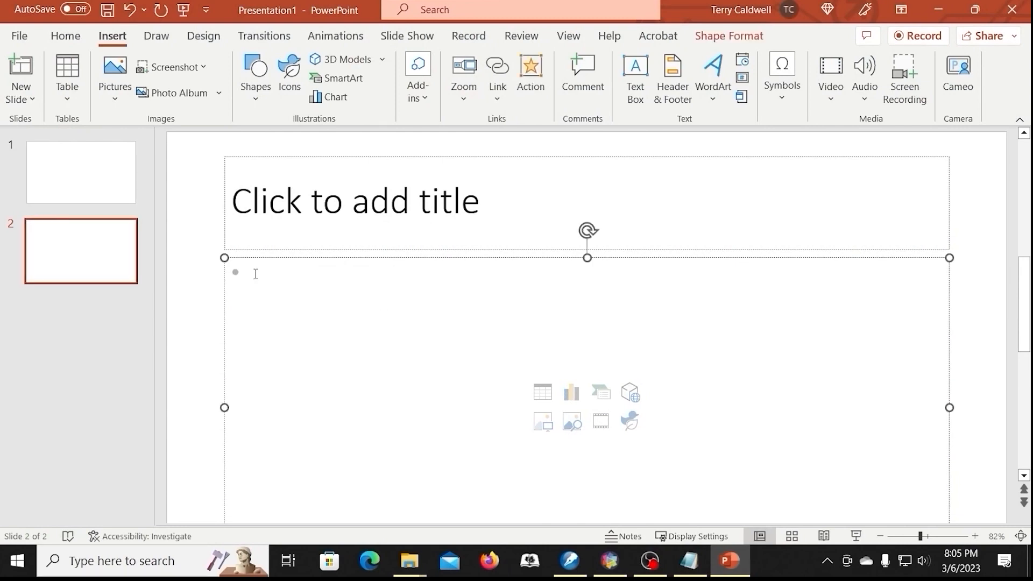
pyautogui.hotkey('ctrl', 'v')
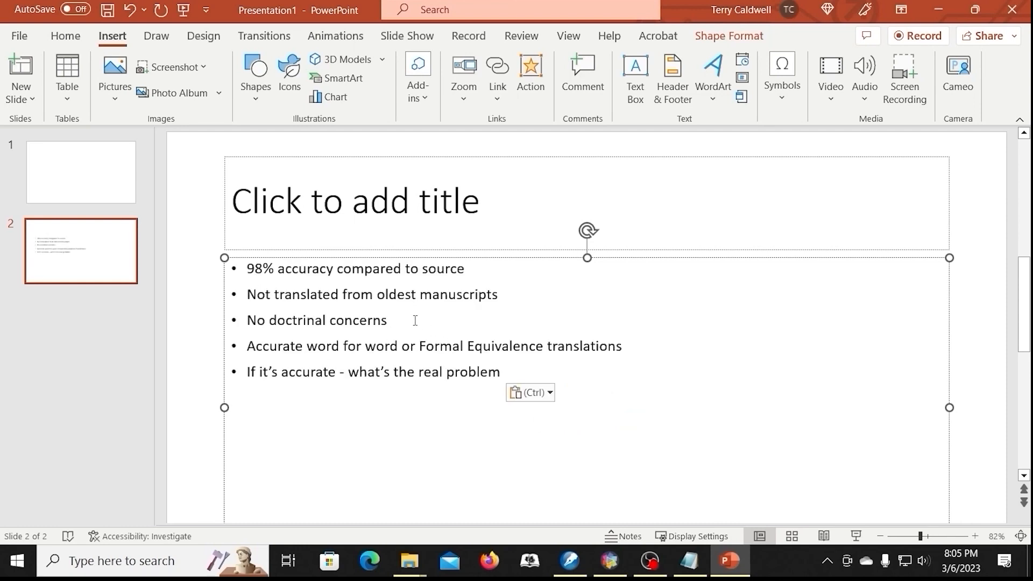
# Step: Apply the Fade animation to all five bullet points on slide 2 and set their start option
pyautogui.moveTo(248, 269); pyautogui.dragTo(472, 370)
pyautogui.click(335, 35)
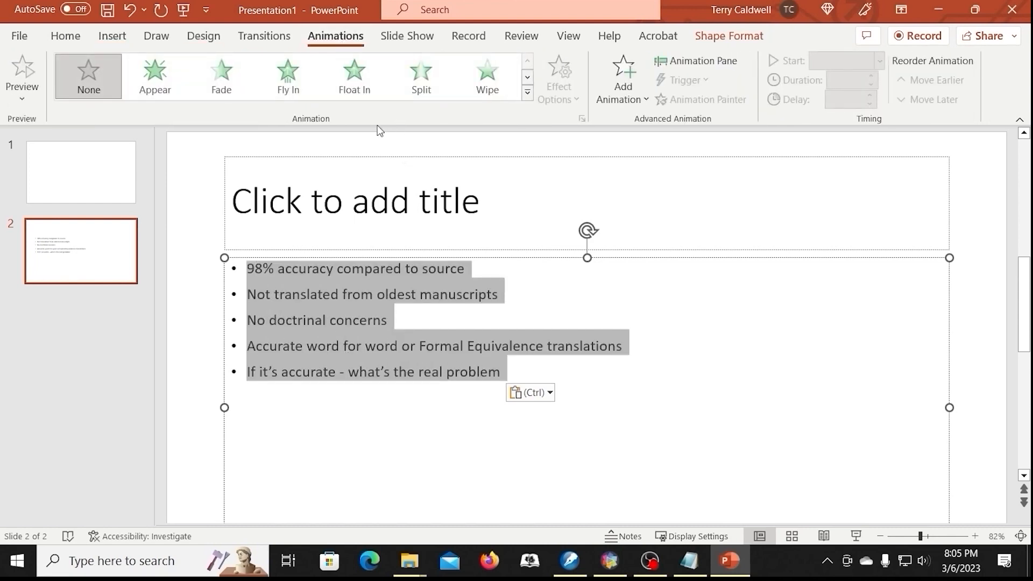
pyautogui.click(251, 81)
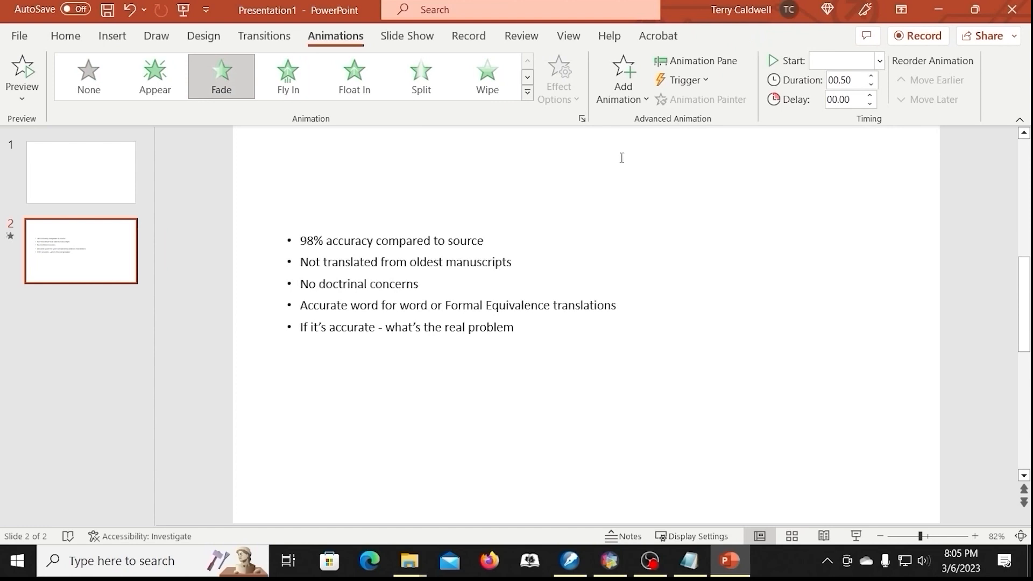
pyautogui.click(882, 64)
pyautogui.click(855, 79)
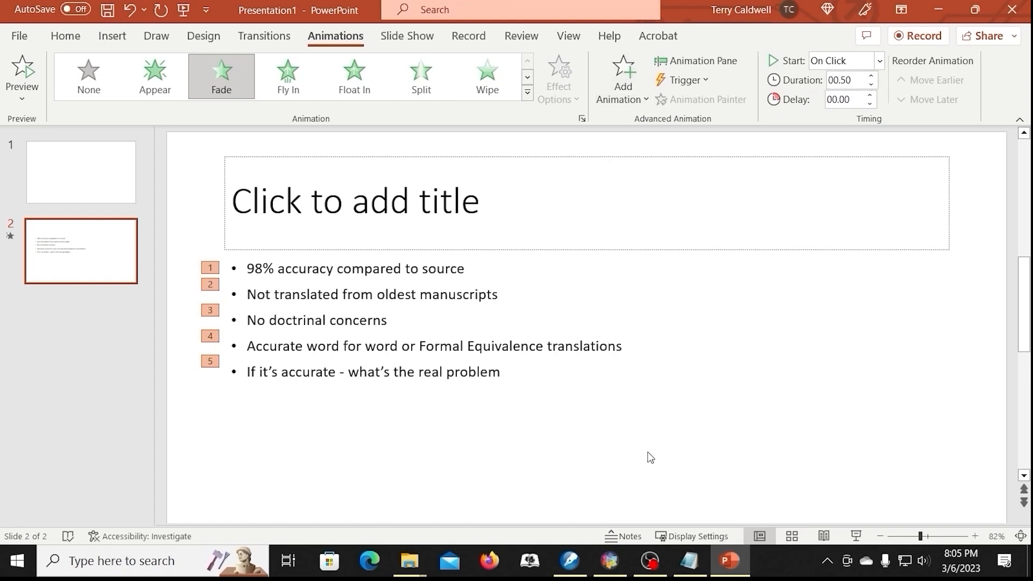
# Step: Switch back to Pinnacle Studio and open the title track's Blank Title clip at 00:01:32.11 in the title editor
pyautogui.click(610, 561)
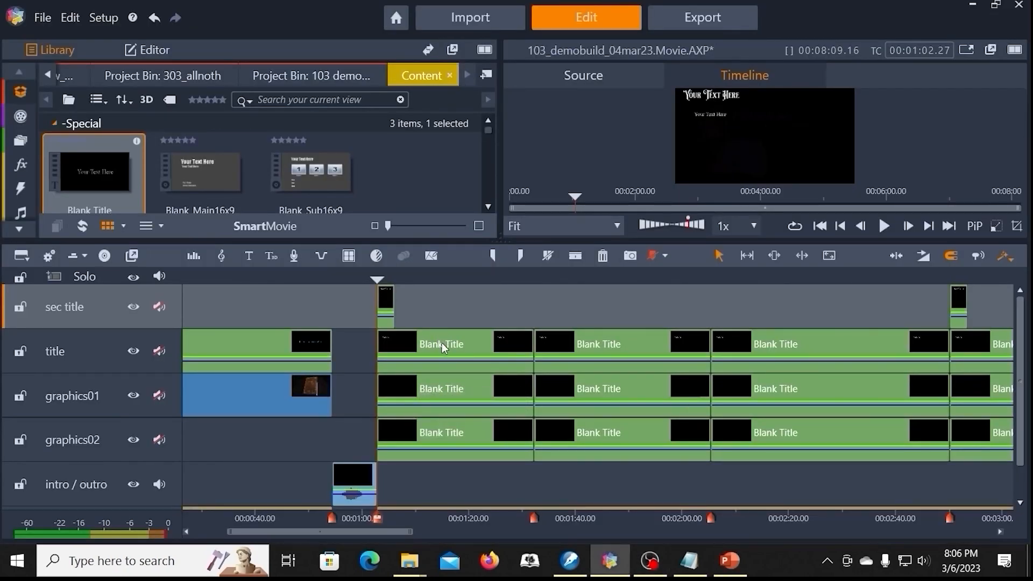
pyautogui.click(104, 347)
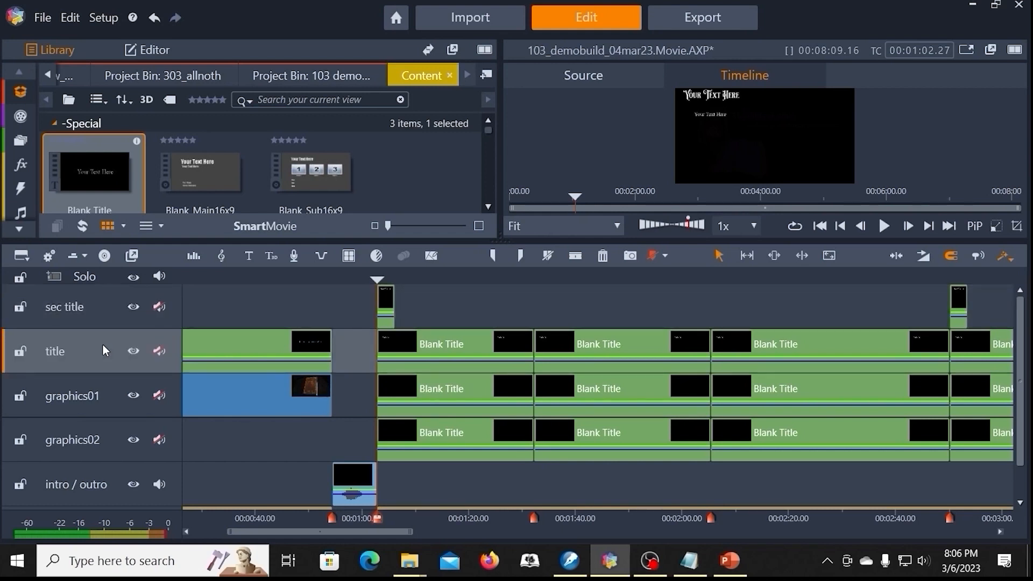
pyautogui.click(599, 341)
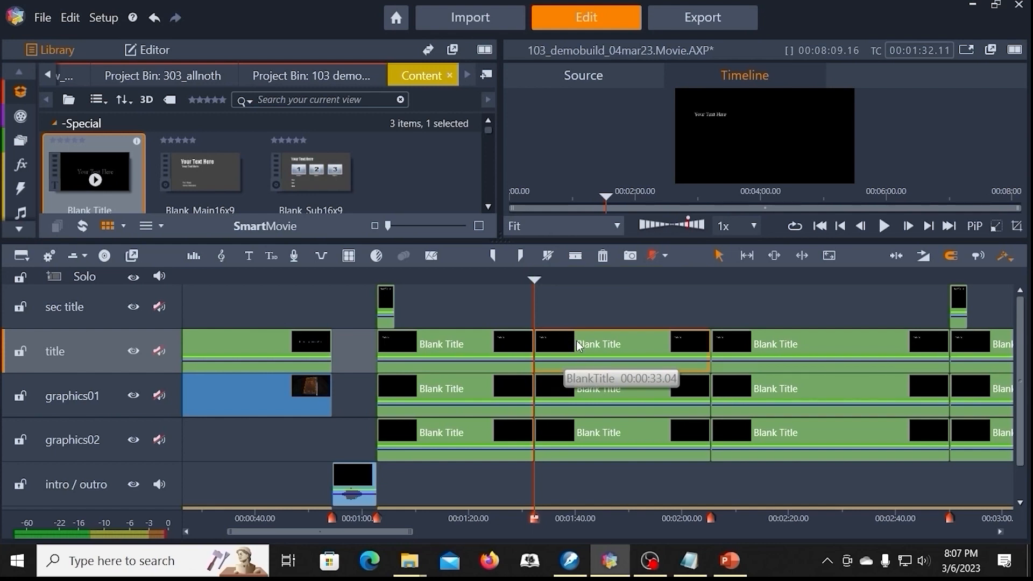
pyautogui.rightClick(583, 338)
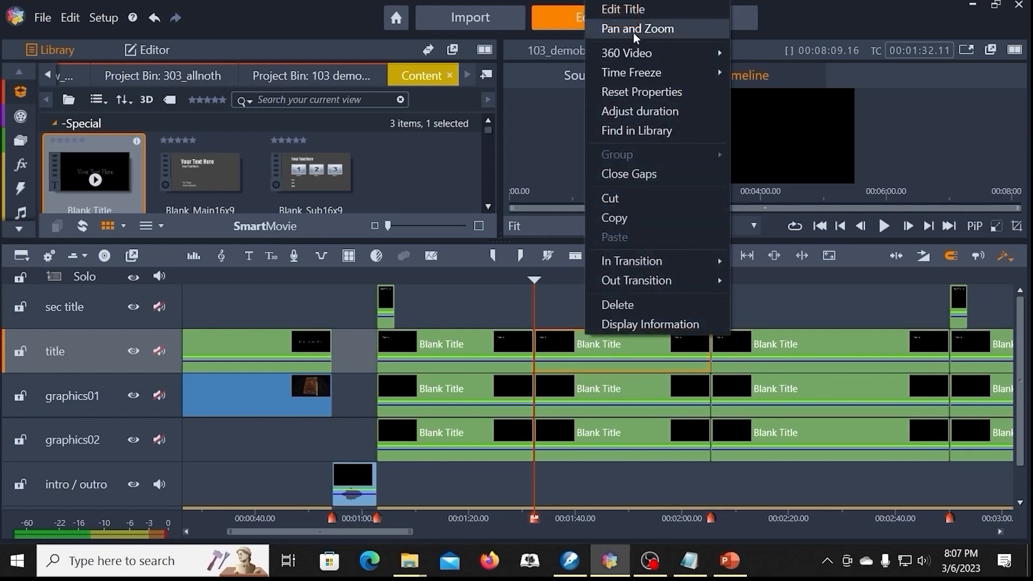
pyautogui.click(627, 10)
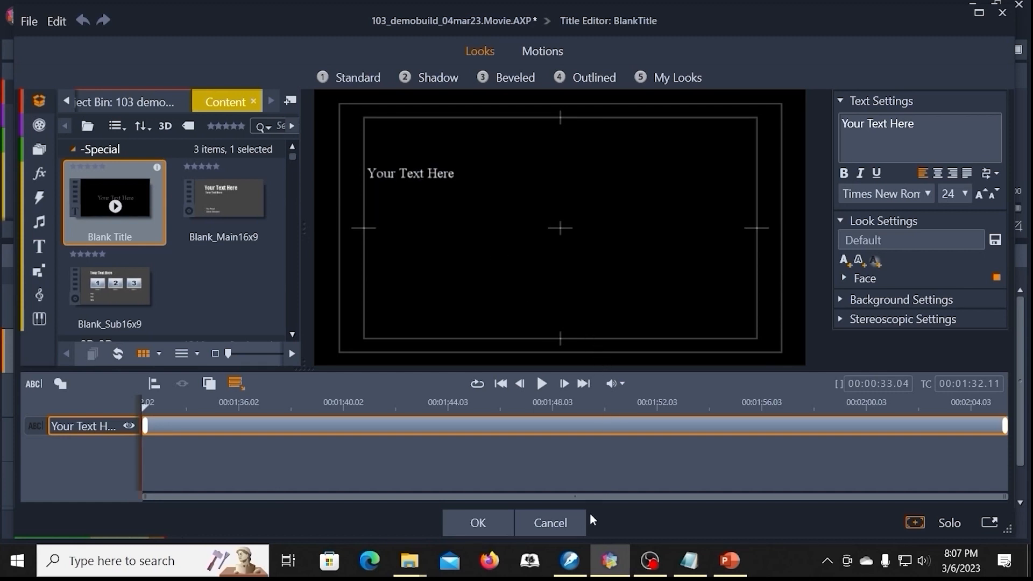
# Step: Copy "98% accuracy compared to source" from 103_demo_points.wpd in WordPerfect and paste it over the title's placeholder text in Pinnacle Studio
pyautogui.click(571, 562)
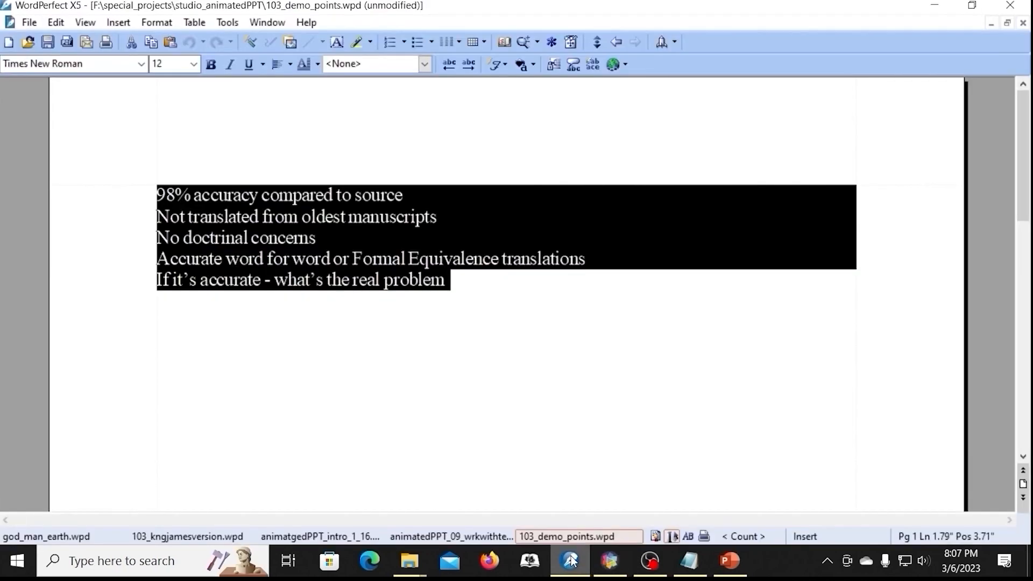
pyautogui.click(368, 201)
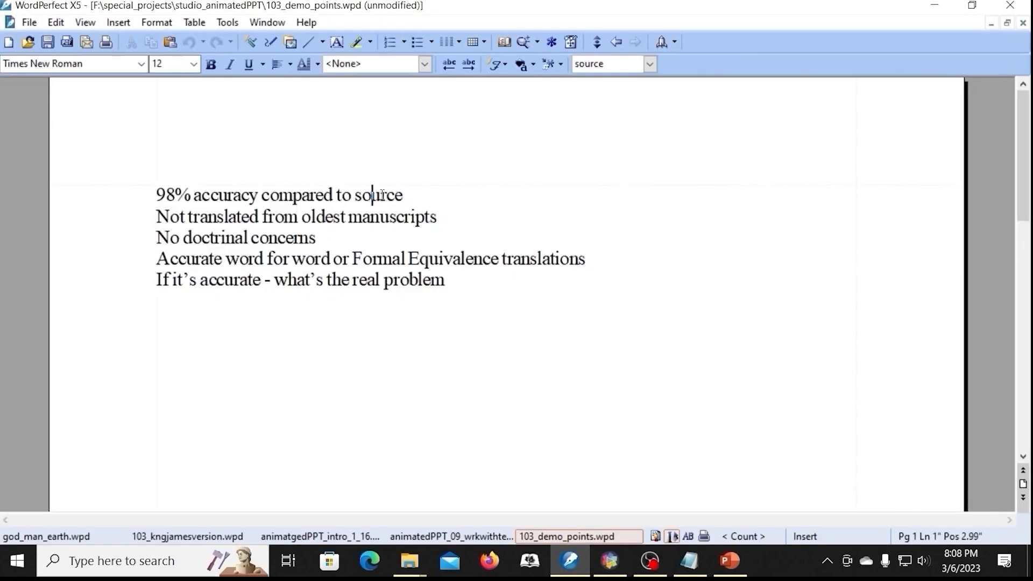
pyautogui.click(158, 193)
pyautogui.keyDown('shift'); pyautogui.click(403, 195); pyautogui.keyUp('shift')
pyautogui.hotkey('ctrl', 'c')
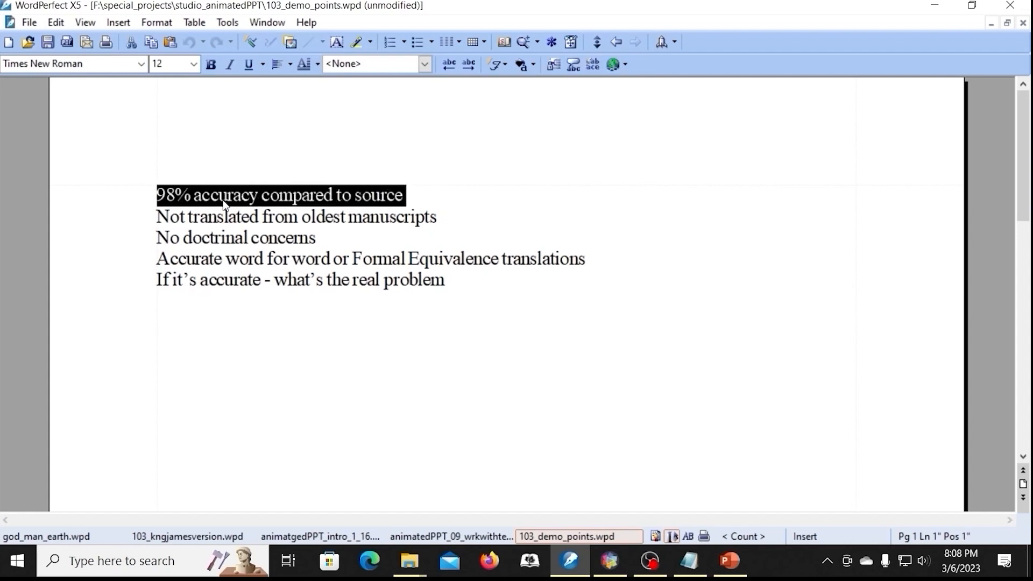
pyautogui.hotkey('alt', 'Tab')
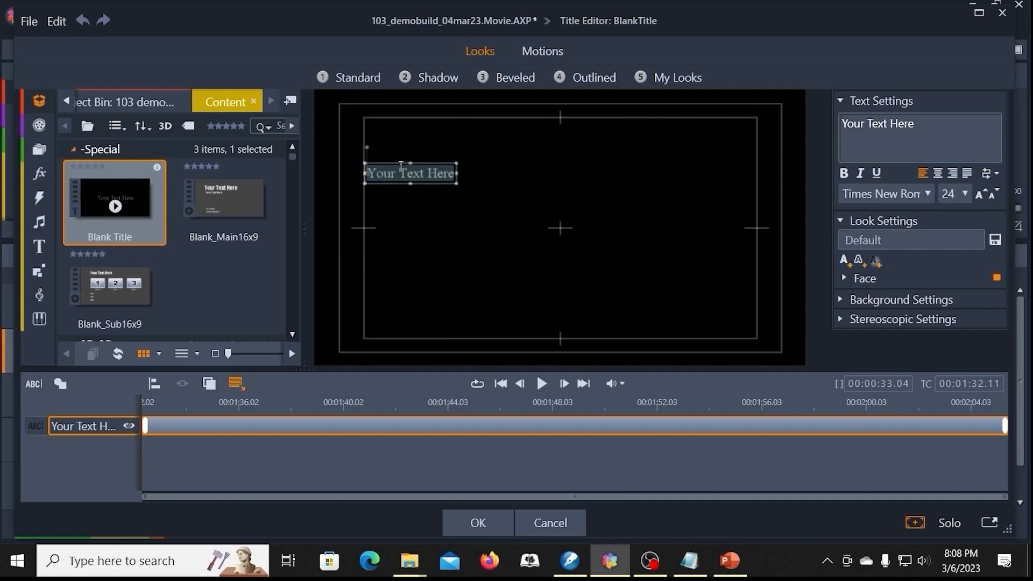
pyautogui.click(400, 172)
pyautogui.doubleClick(401, 172)
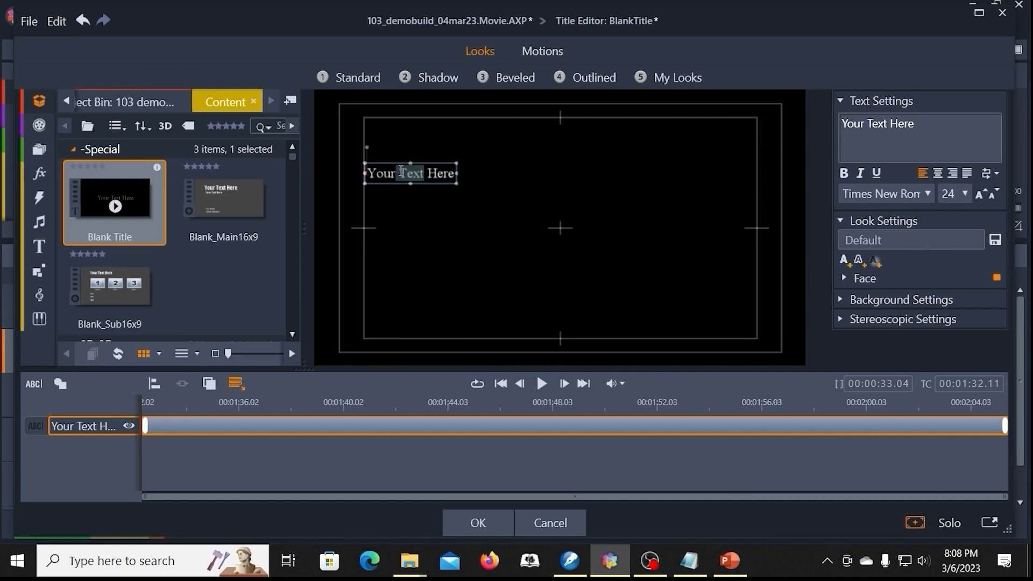
pyautogui.moveTo(930, 122); pyautogui.dragTo(781, 132)
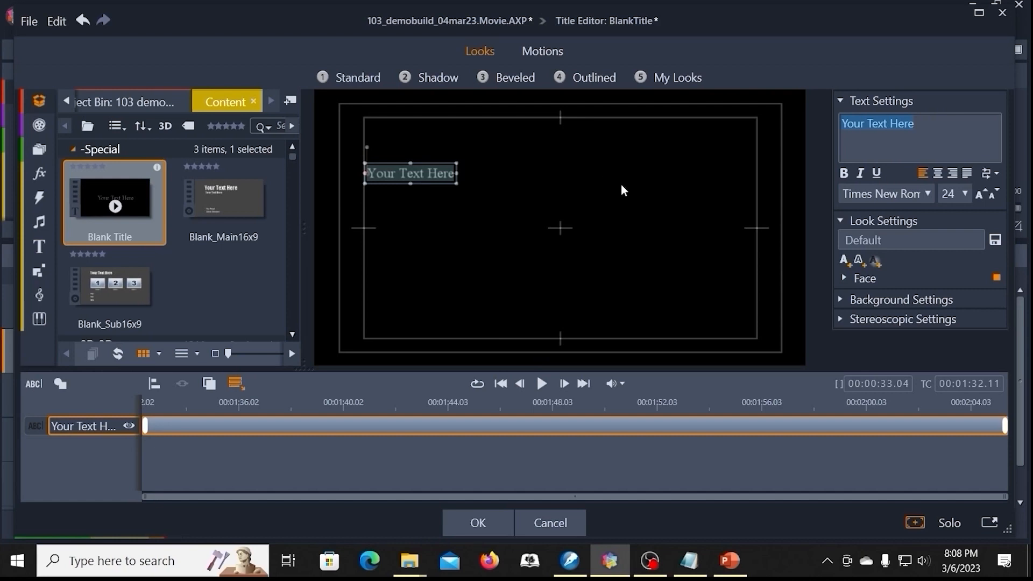
pyautogui.hotkey('ctrl', 'v')
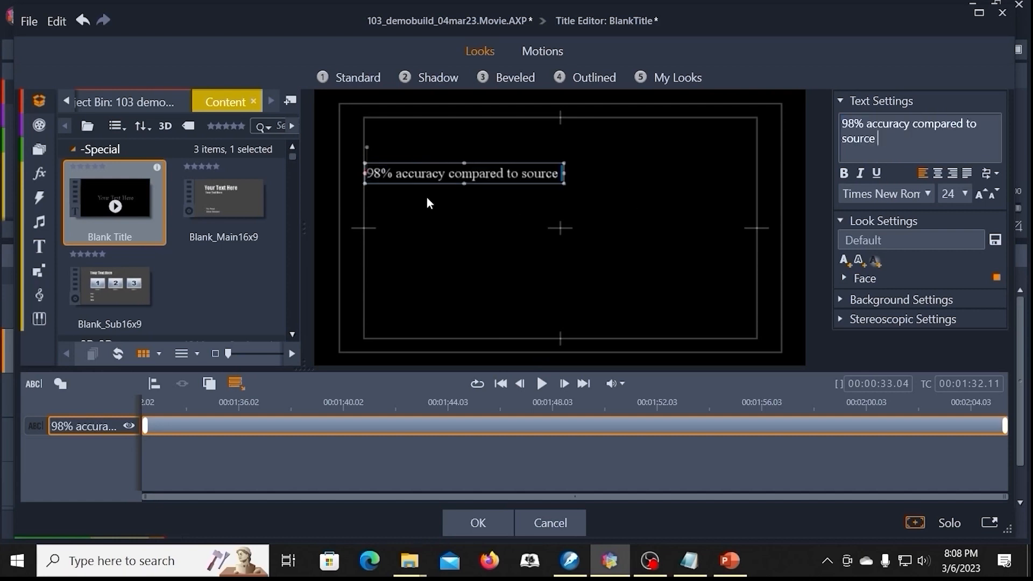
# Step: Add a second text object to the title below the "98% accuracy compared to source" line
pyautogui.click(439, 205)
pyautogui.rightClick(448, 213)
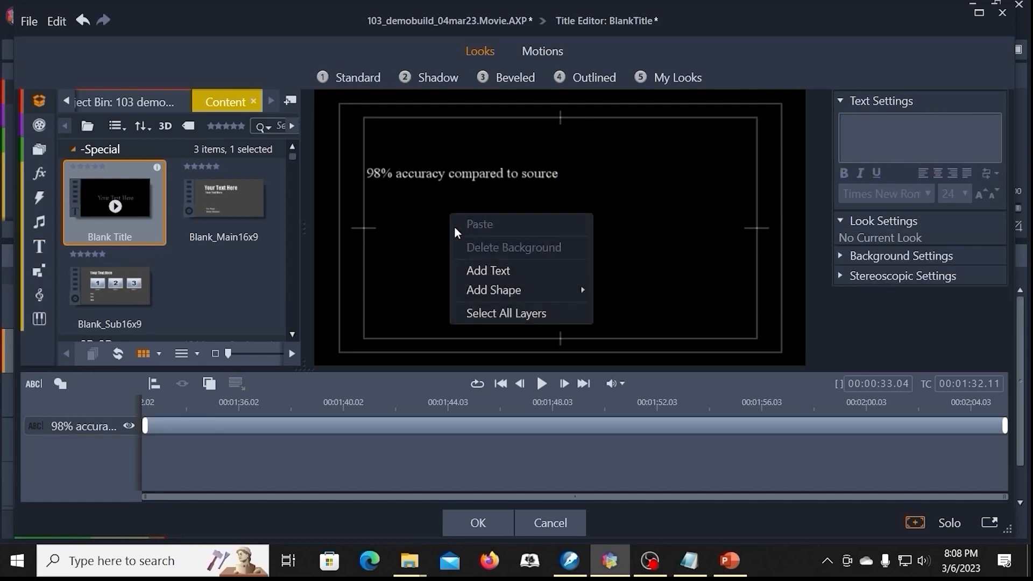
pyautogui.click(483, 275)
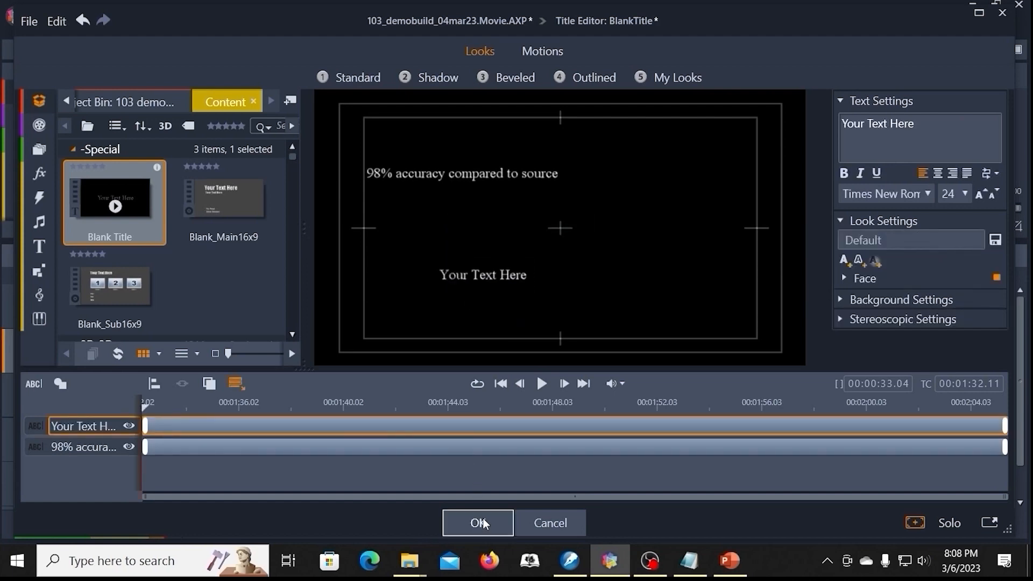
# Step: Replace the new placeholder text with "Not translated from oldest manuscripts" copied from the WordPerfect document, and move it up beneath the first line
pyautogui.hotkey('alt', 'Tab')
pyautogui.press('Down')
pyautogui.hotkey('shift', 'End')
pyautogui.hotkey('ctrl', 'c')
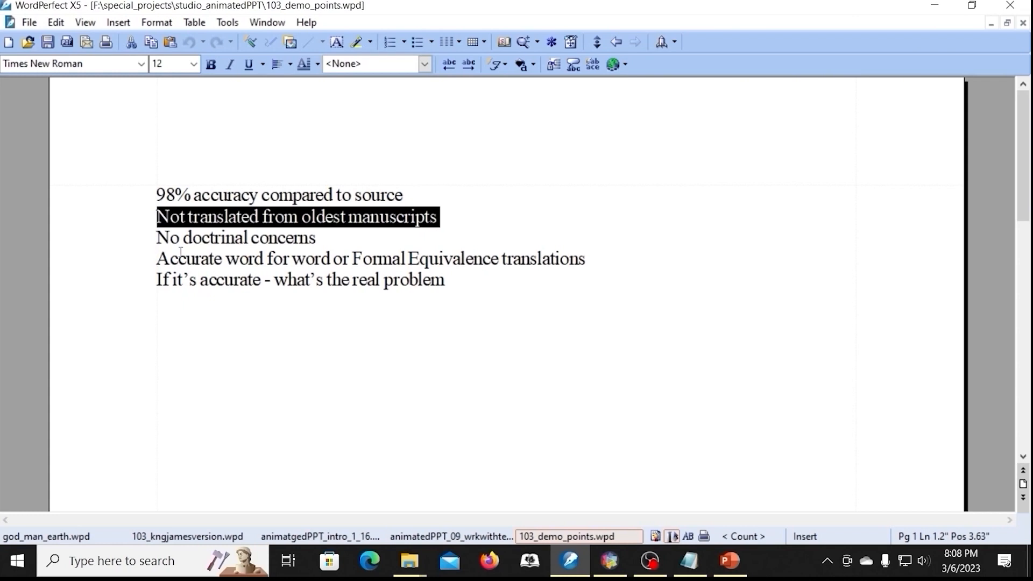
pyautogui.hotkey('alt', 'Tab')
pyautogui.click(471, 276)
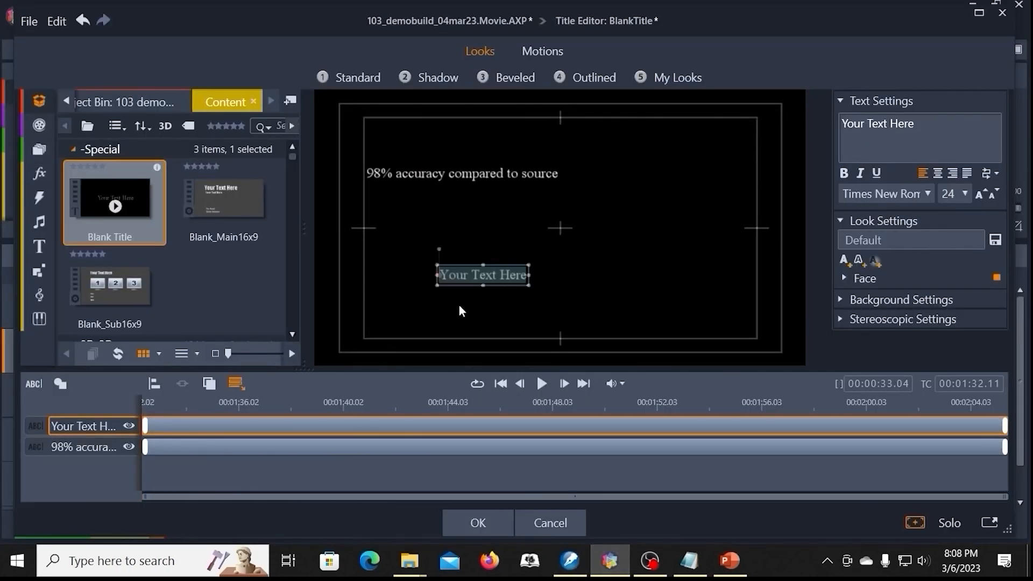
pyautogui.doubleClick(471, 277)
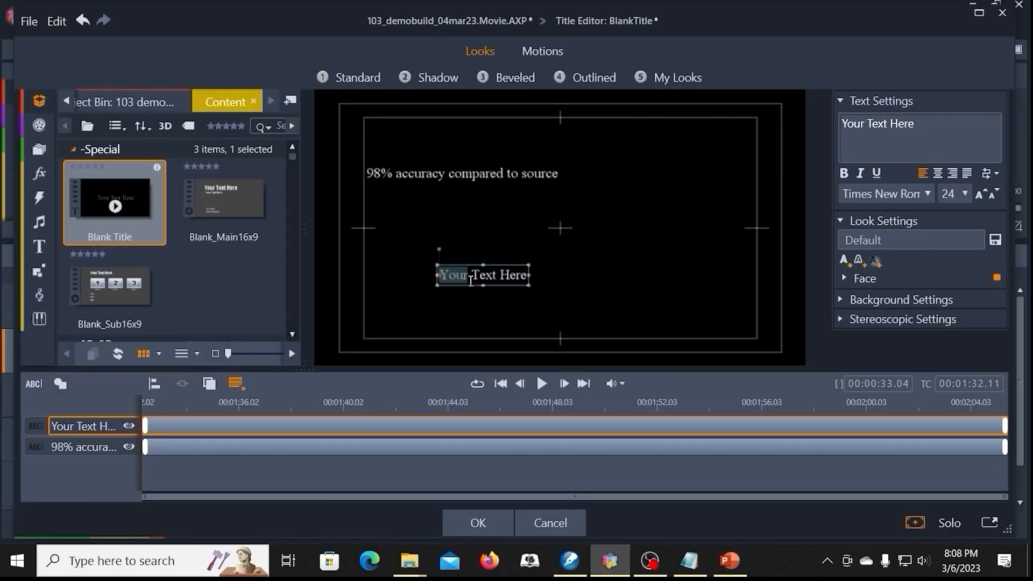
pyautogui.hotkey('ctrl', 'a')
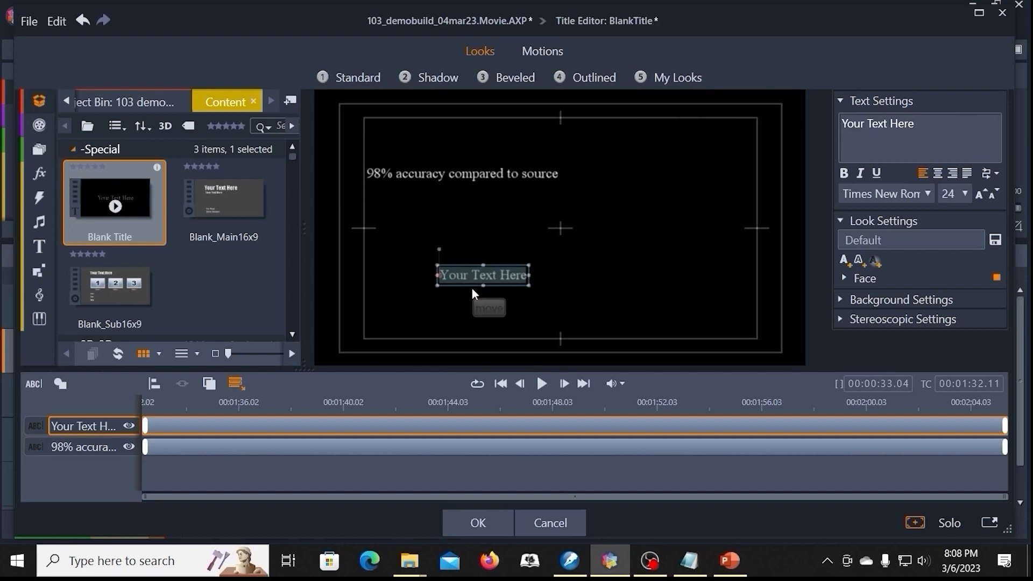
pyautogui.hotkey('ctrl', 'v')
pyautogui.moveTo(496, 263); pyautogui.dragTo(456, 205)
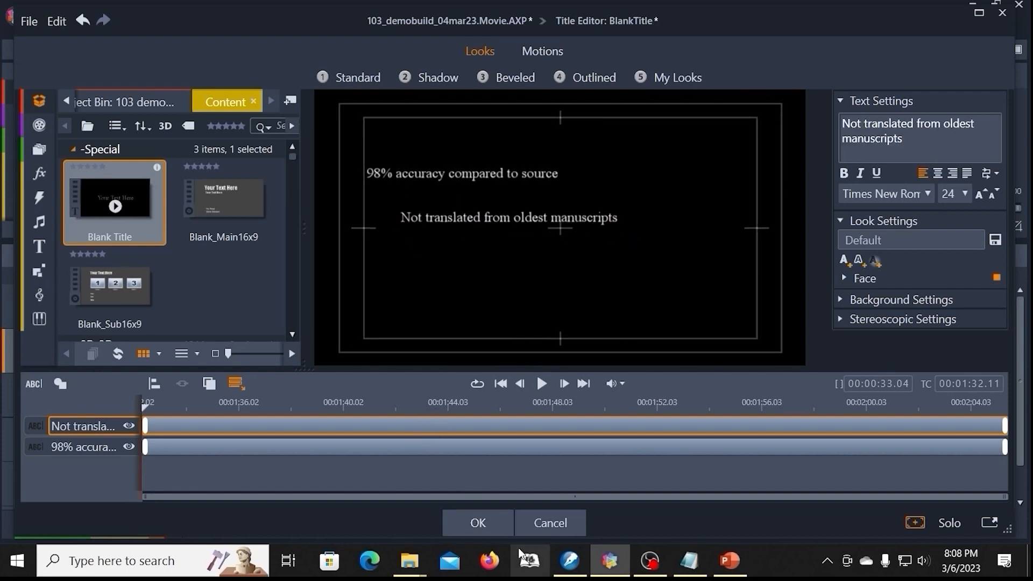
# Step: Add a third text object reading "No doctrinal concerns", copied from the WordPerfect document, and place it beneath the "Not translated from oldest manuscripts" line
pyautogui.click(570, 560)
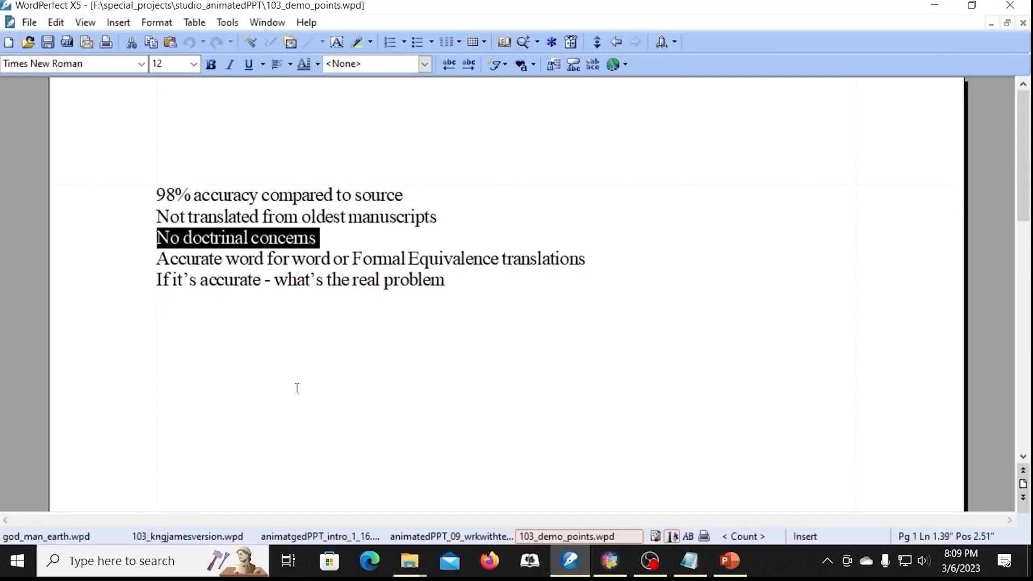
pyautogui.click(610, 561)
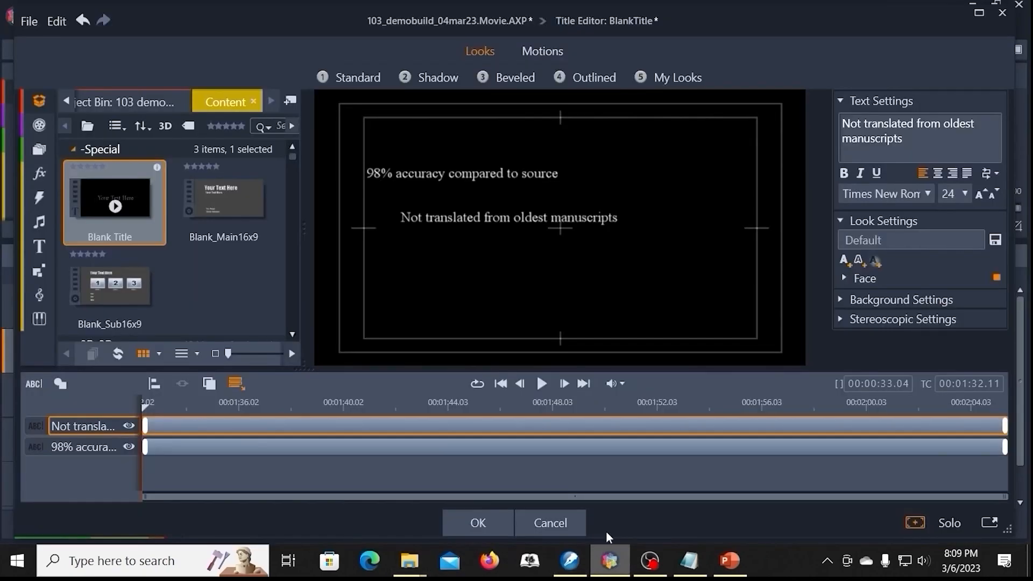
pyautogui.click(511, 262)
pyautogui.rightClick(511, 263)
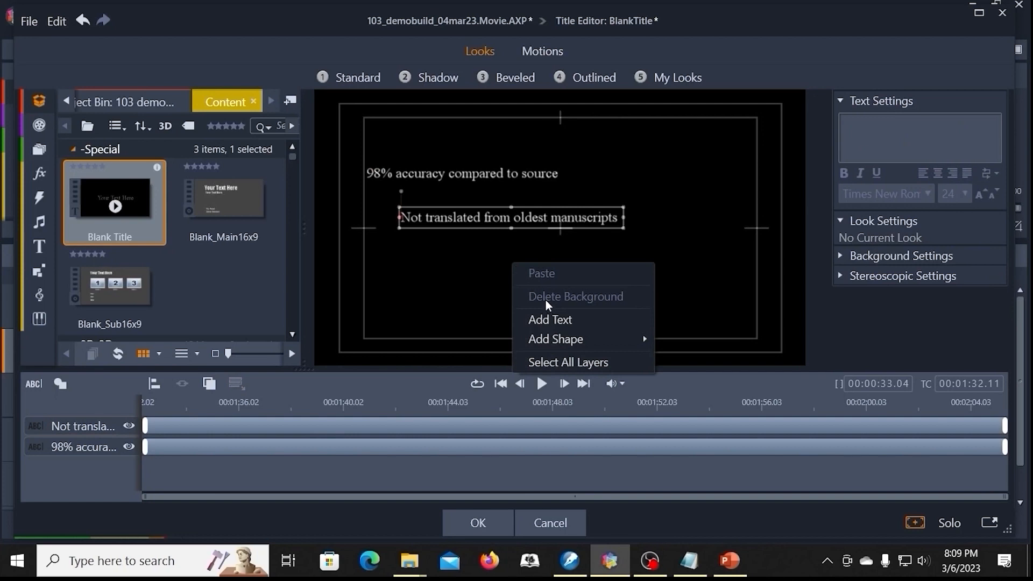
pyautogui.click(549, 317)
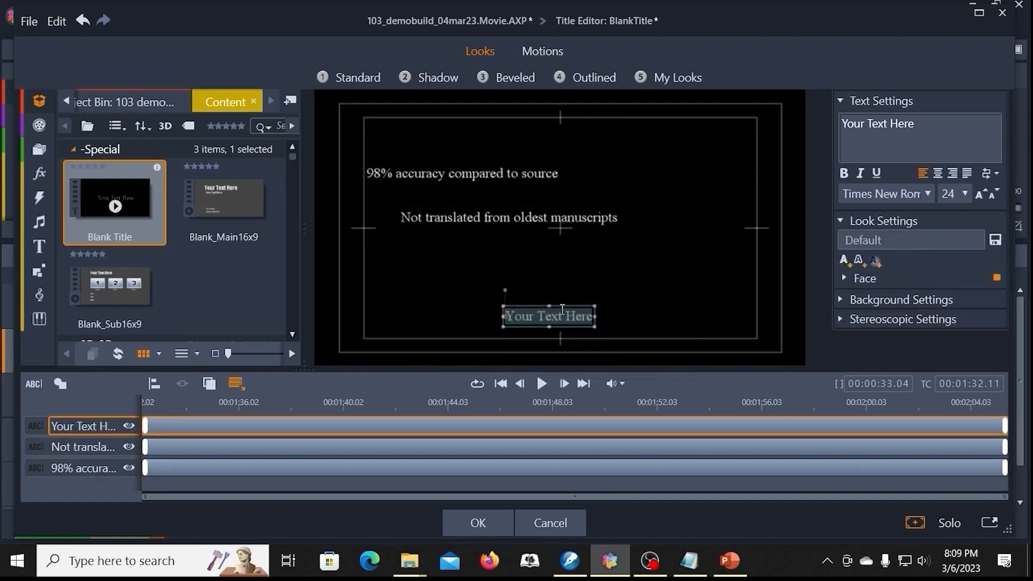
pyautogui.moveTo(924, 123); pyautogui.dragTo(813, 130)
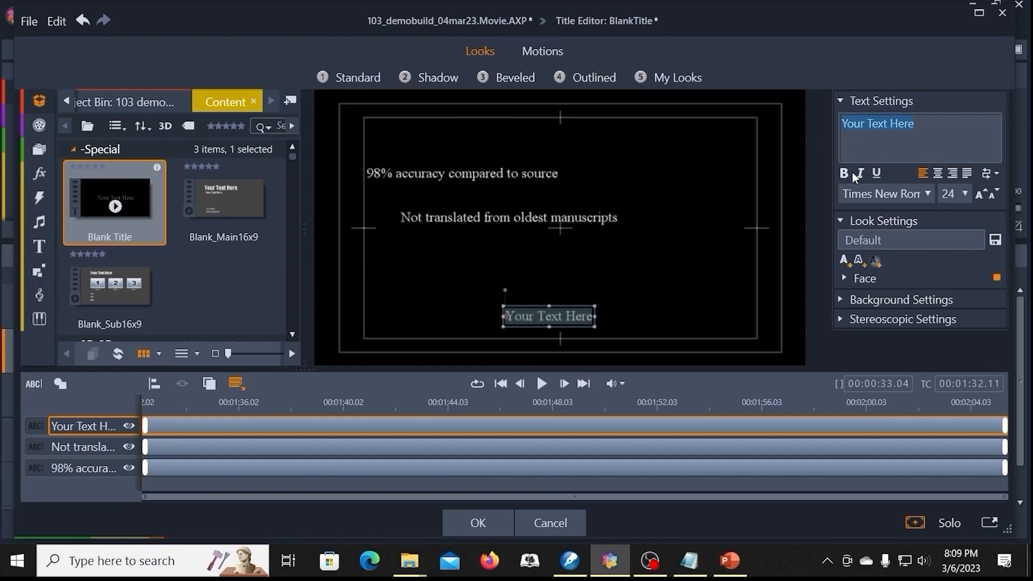
pyautogui.write('No doctrinal concerns')
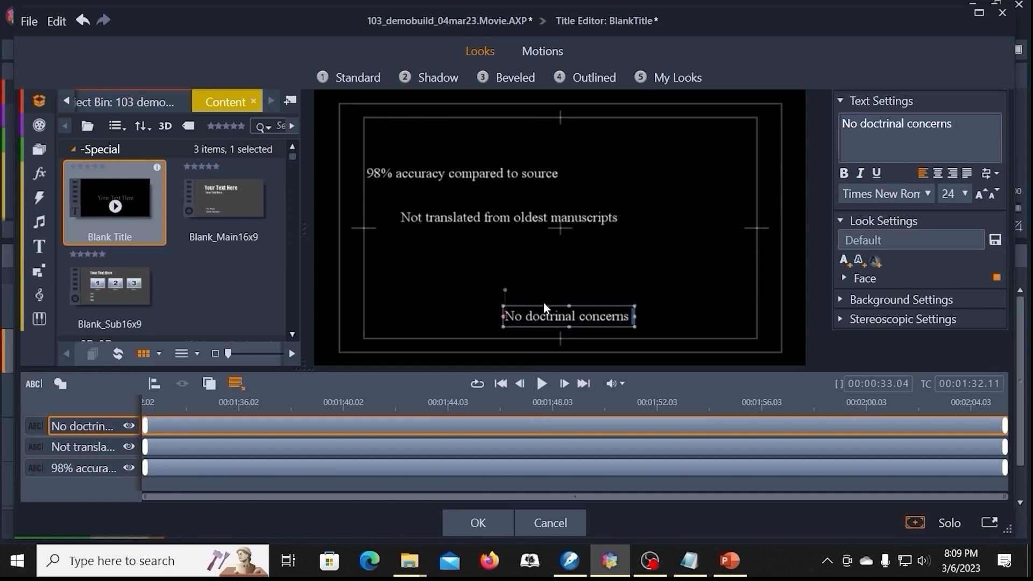
# Step: Copy "Accurate word for word or Formal Equivalence translations" from the WordPerfect document and add a fourth text object to the Pinnacle Studio title
pyautogui.moveTo(157, 259); pyautogui.dragTo(544, 264)
pyautogui.hotkey('ctrl', 'c')
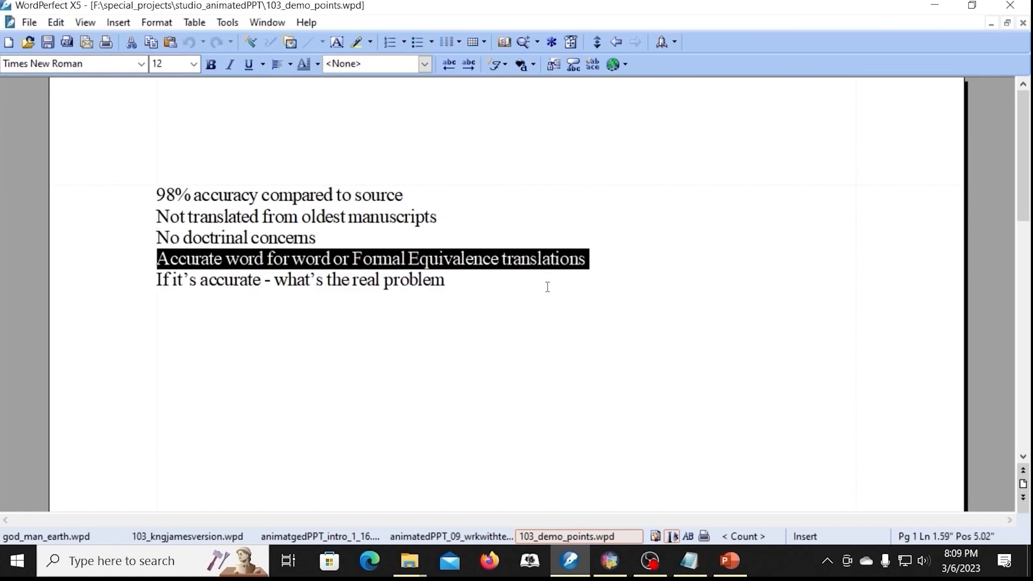
pyautogui.click(611, 563)
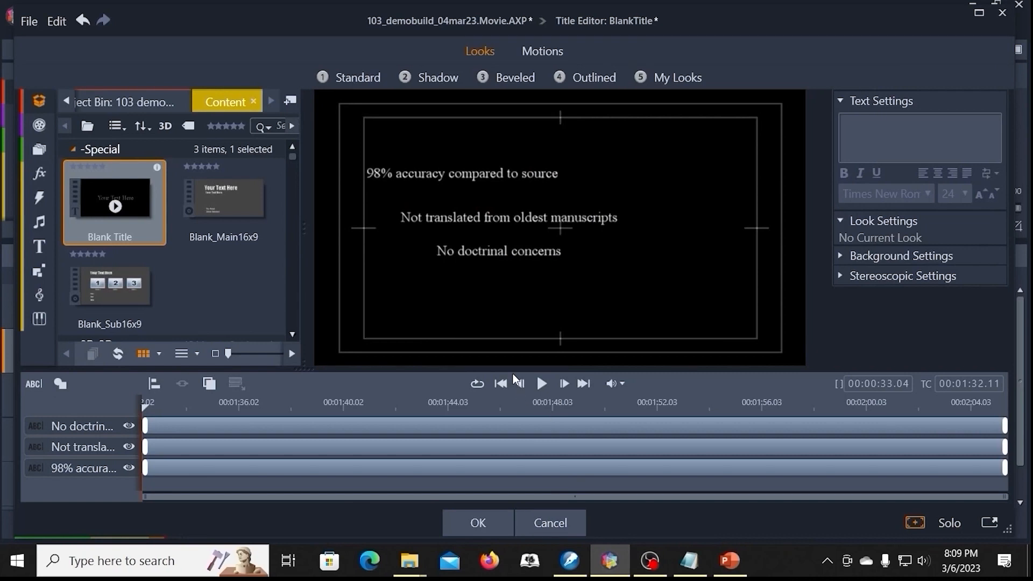
pyautogui.rightClick(483, 307)
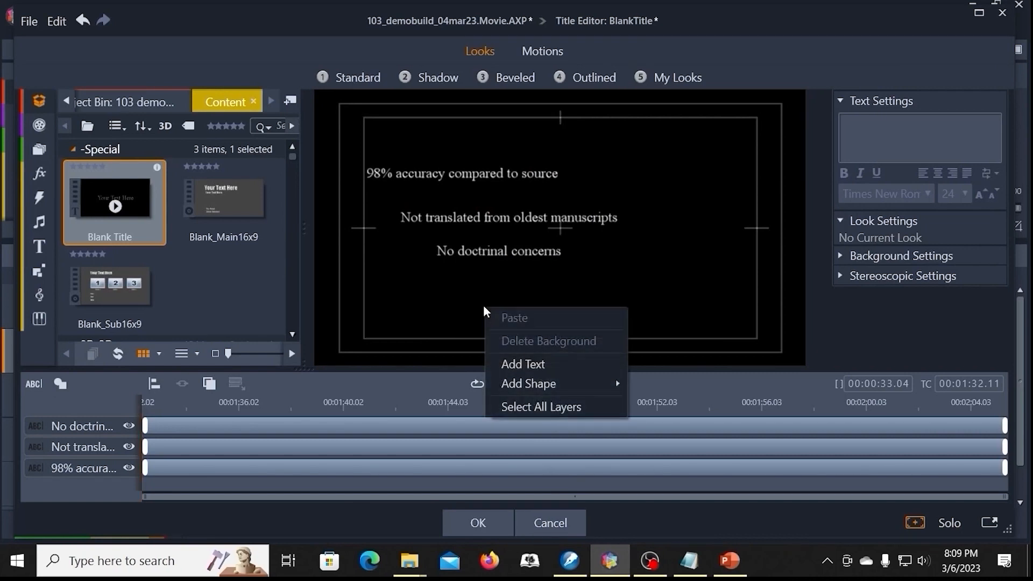
pyautogui.click(511, 364)
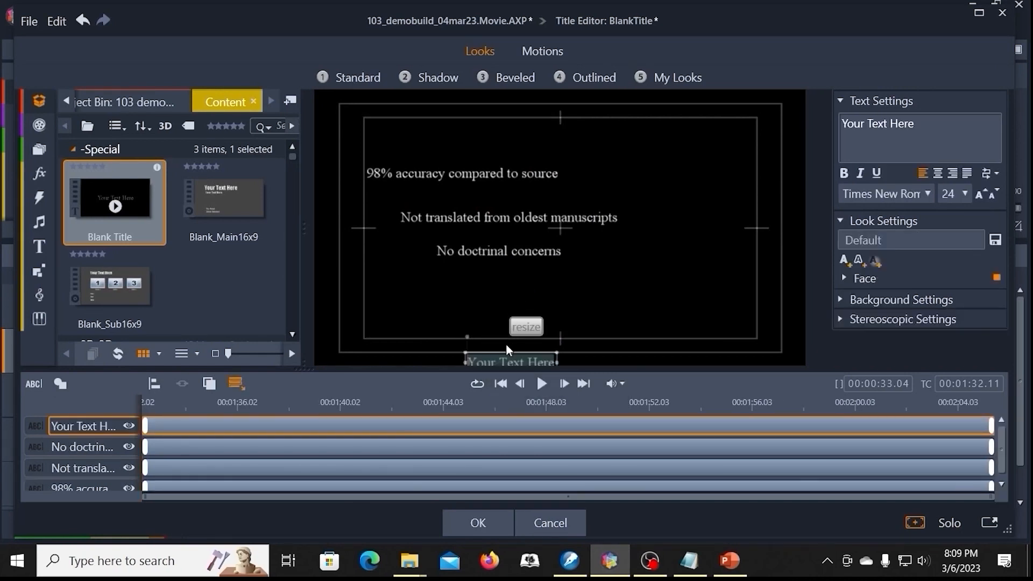
# Step: Replace the fourth placeholder text with the copied "Accurate word for word or Formal Equivalence translations" and position it beneath "No doctrinal concerns"
pyautogui.moveTo(483, 352); pyautogui.dragTo(496, 279)
pyautogui.doubleClick(498, 286)
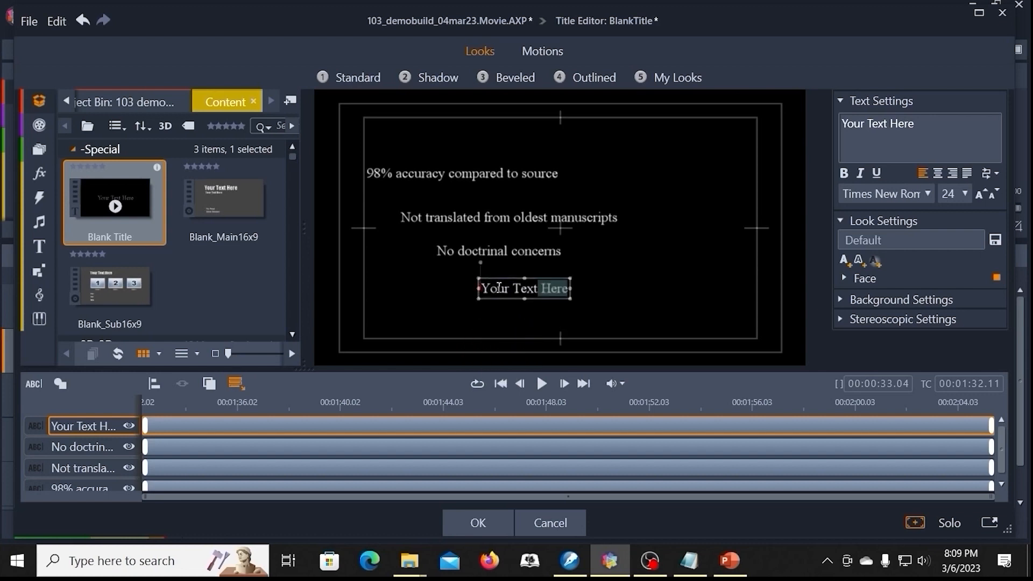
pyautogui.hotkey('ctrl', 'a')
pyautogui.hotkey('ctrl', 'v')
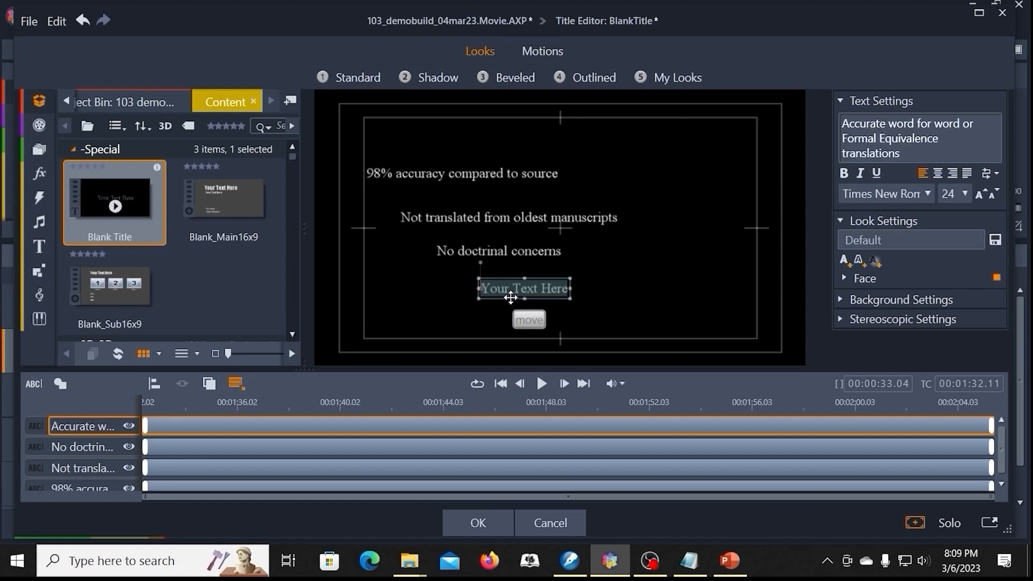
pyautogui.moveTo(561, 277); pyautogui.dragTo(449, 265)
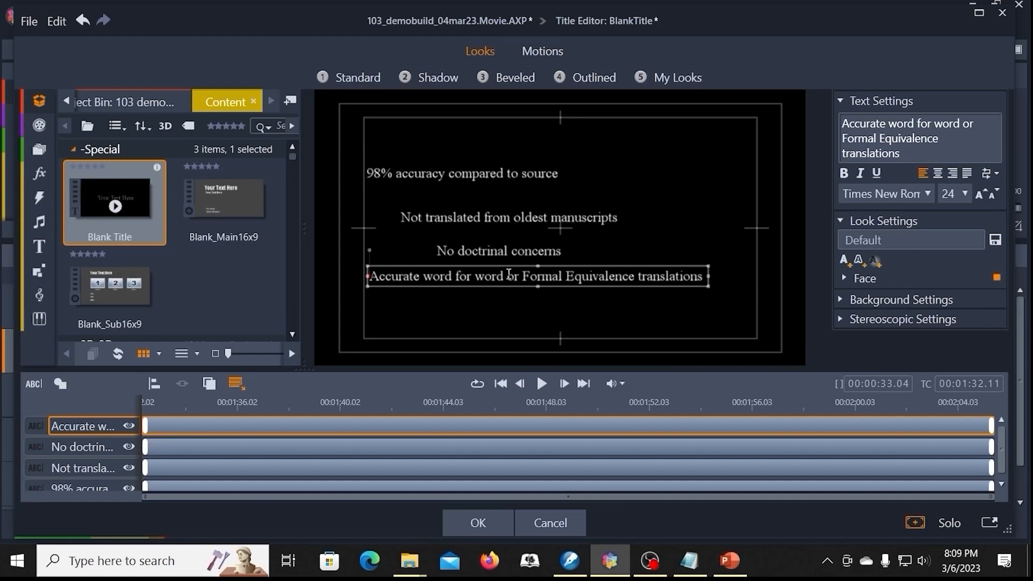
# Step: Add a fifth text object to the title and move it beneath the "Accurate word for word or Formal Equivalence translations" line
pyautogui.click(442, 305)
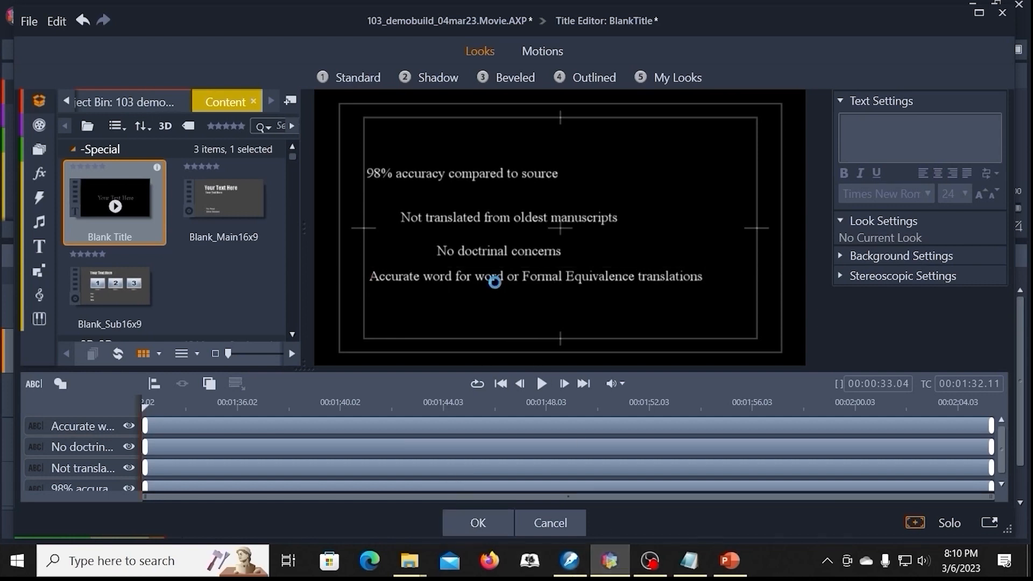
pyautogui.rightClick(493, 310)
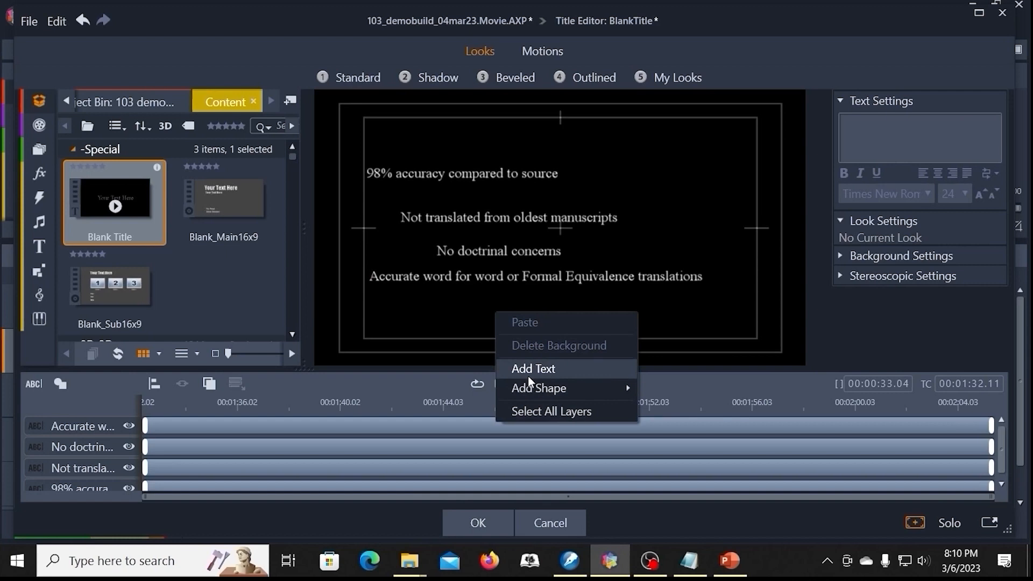
pyautogui.click(527, 367)
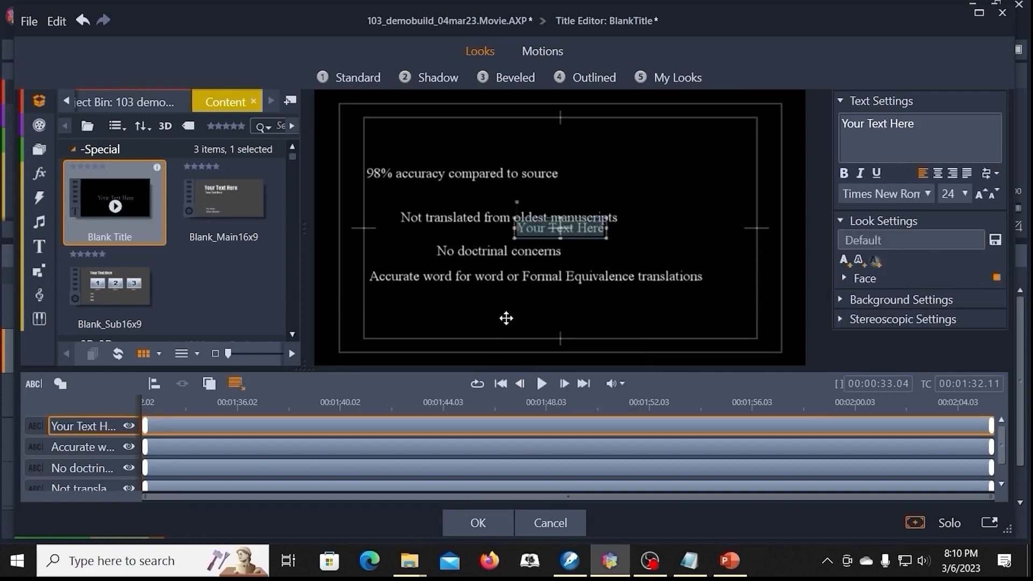
pyautogui.moveTo(507, 319)
pyautogui.mouseDown()
pyautogui.moveTo(486, 322)
pyautogui.moveTo(498, 321)
pyautogui.mouseUp()
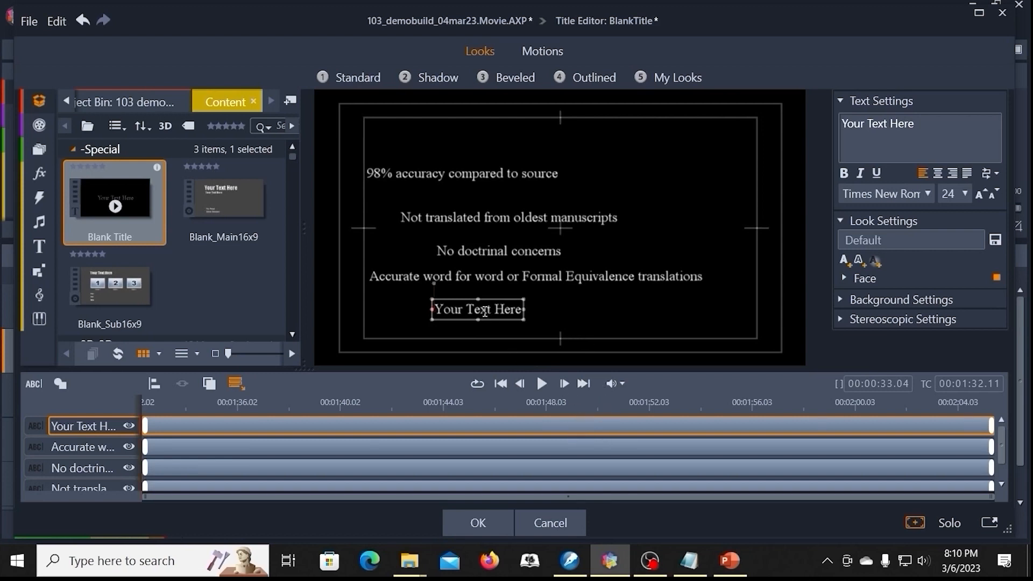
# Step: Copy "If it's accurate - what's the real problem" from 103_demo_points.wpd in WordPerfect and switch back to the Pinnacle Studio title editor
pyautogui.click(571, 564)
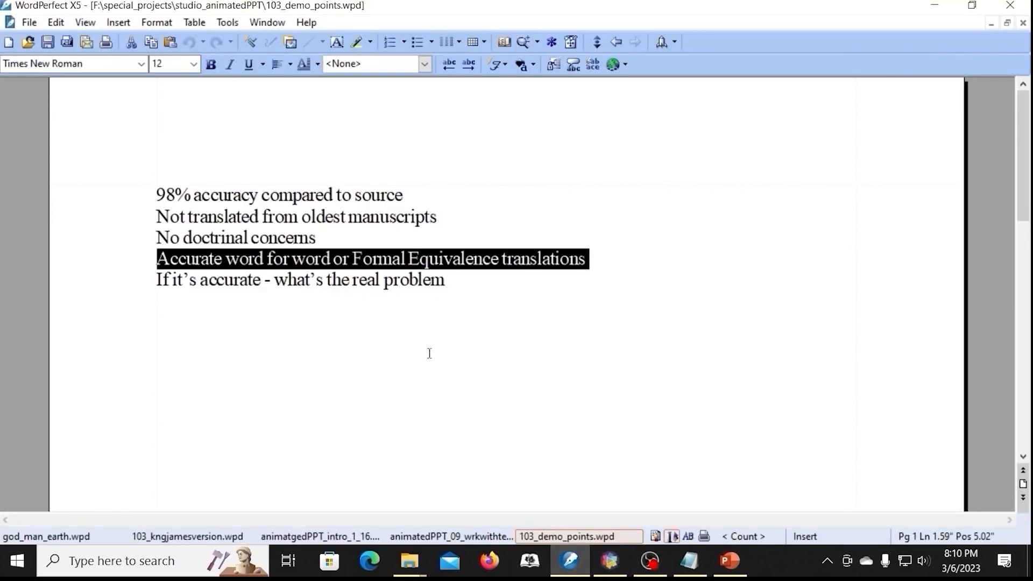
pyautogui.moveTo(449, 280); pyautogui.dragTo(158, 280)
pyautogui.hotkey('ctrl', 'c')
pyautogui.click(611, 563)
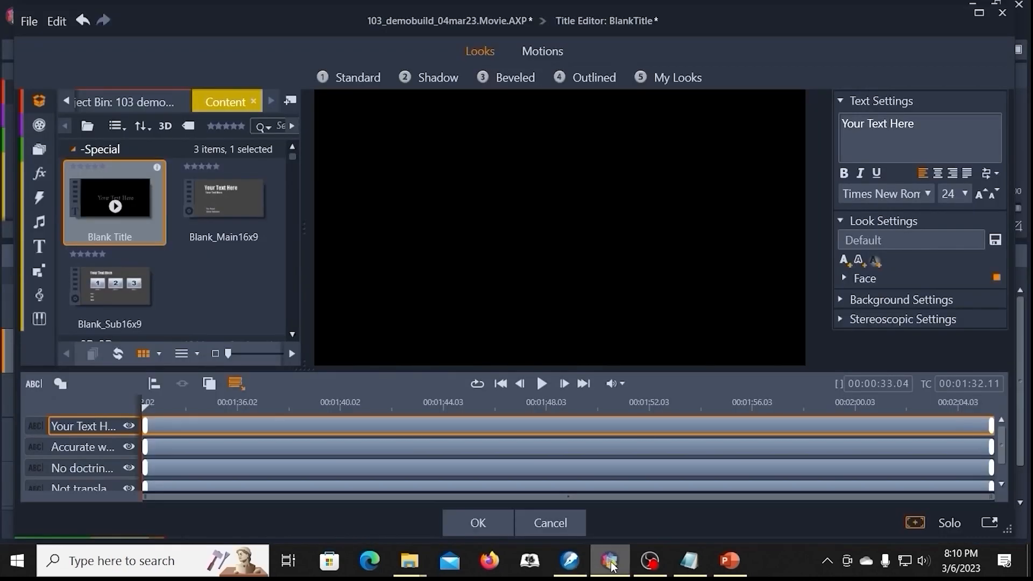
# Step: Save and close the title, and reopen the title track's Blank Title clip at 00:01:32.11 in the title editor
pyautogui.click(517, 402)
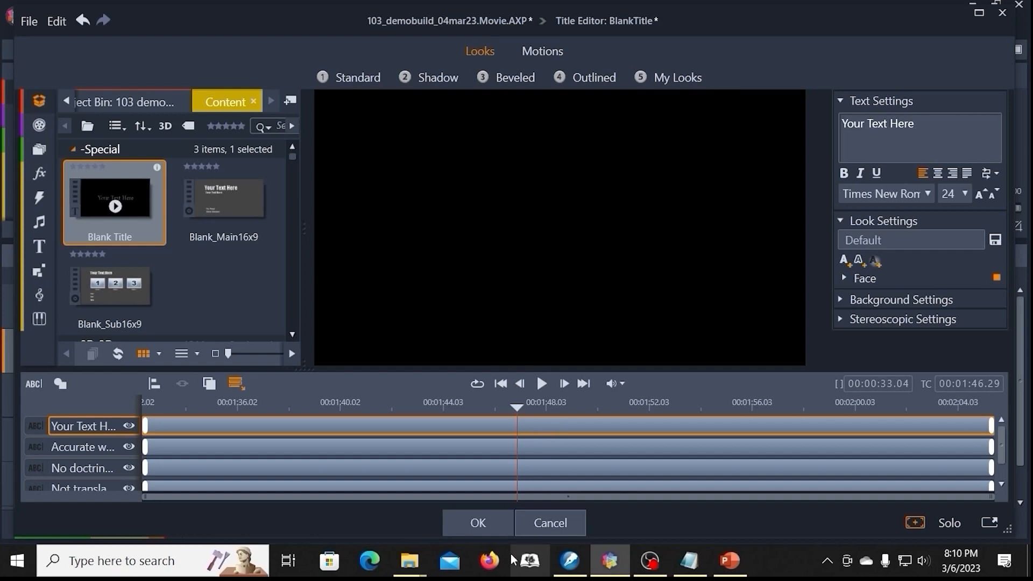
pyautogui.click(492, 519)
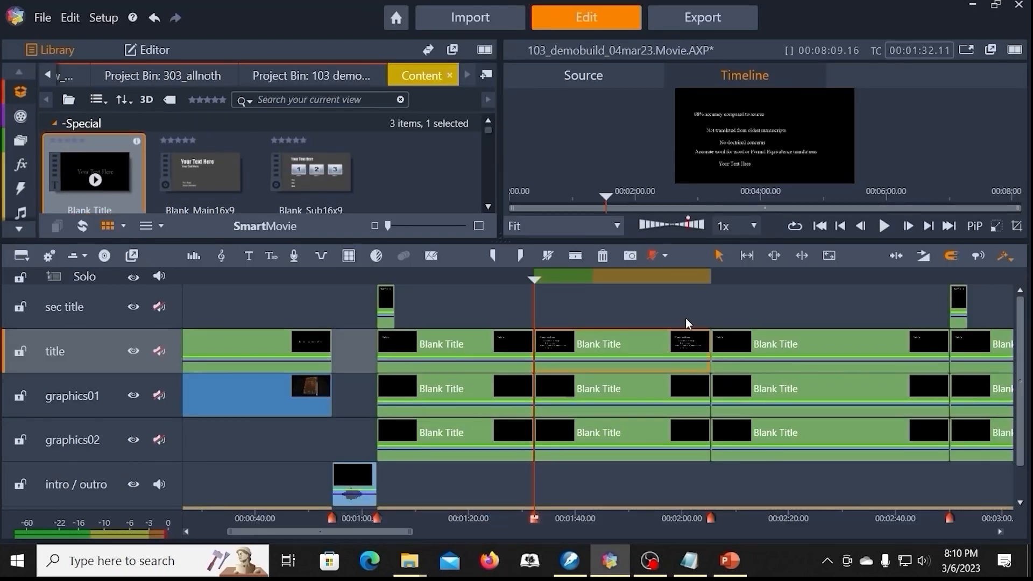
pyautogui.rightClick(573, 345)
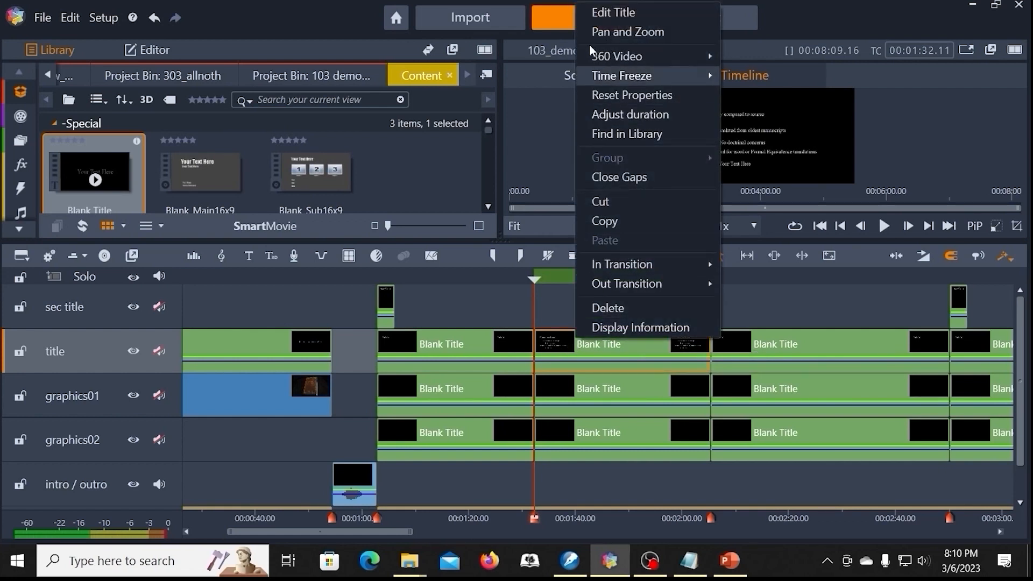
pyautogui.click(605, 12)
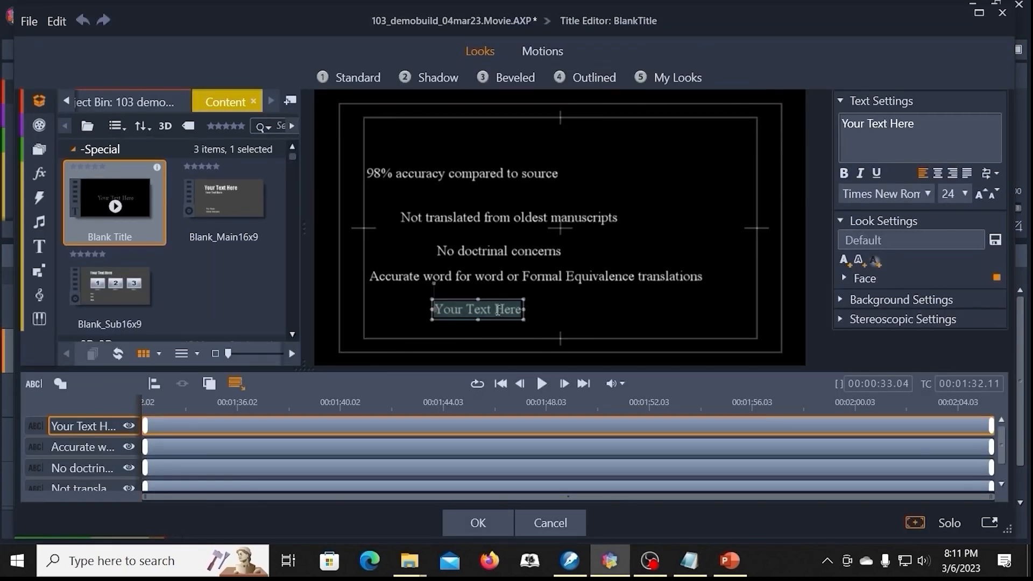
# Step: Replace the remaining "Your Text Here" placeholder with the copied line "If it's accurate - what's the real problem"
pyautogui.doubleClick(498, 310)
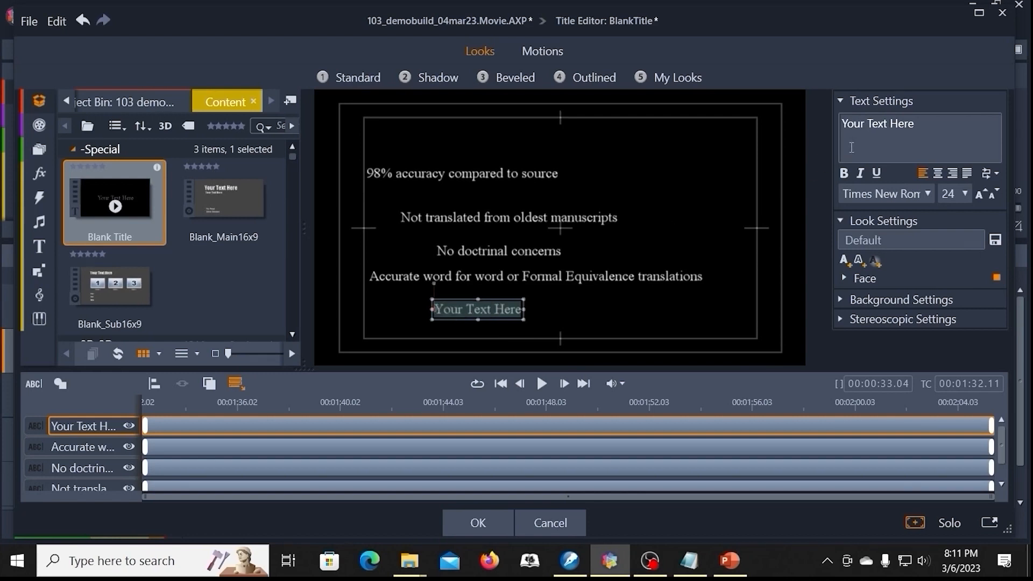
pyautogui.moveTo(936, 125); pyautogui.dragTo(842, 125)
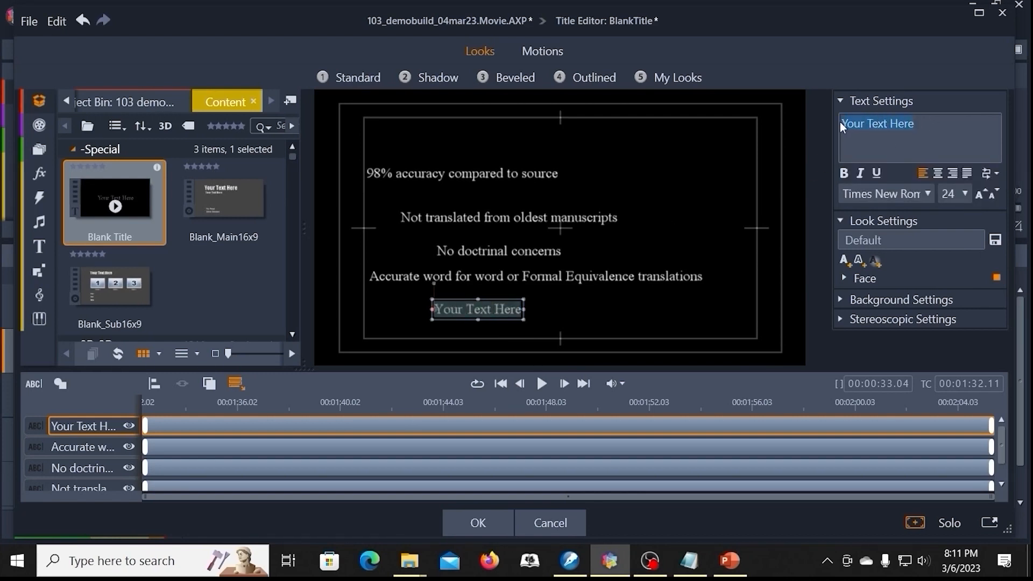
pyautogui.hotkey('ctrl', 'v')
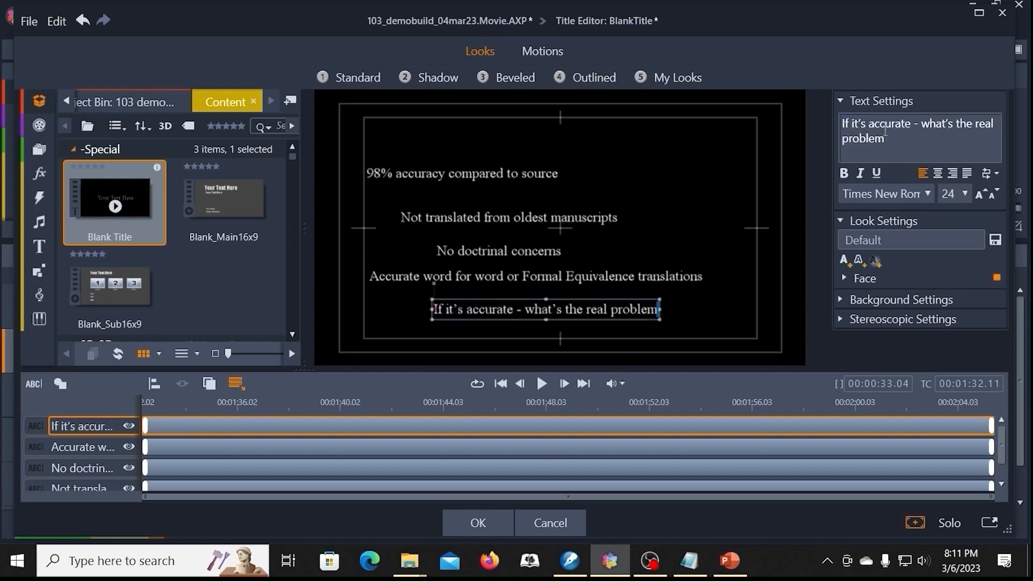